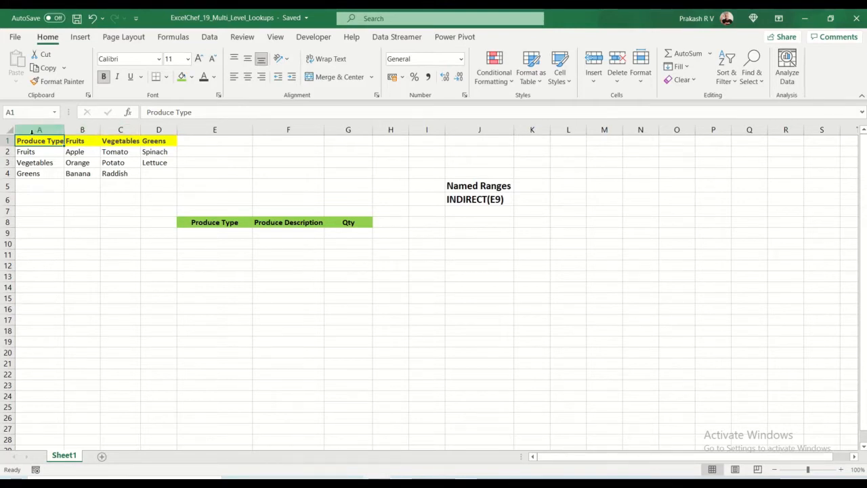
pyautogui.click(298, 162)
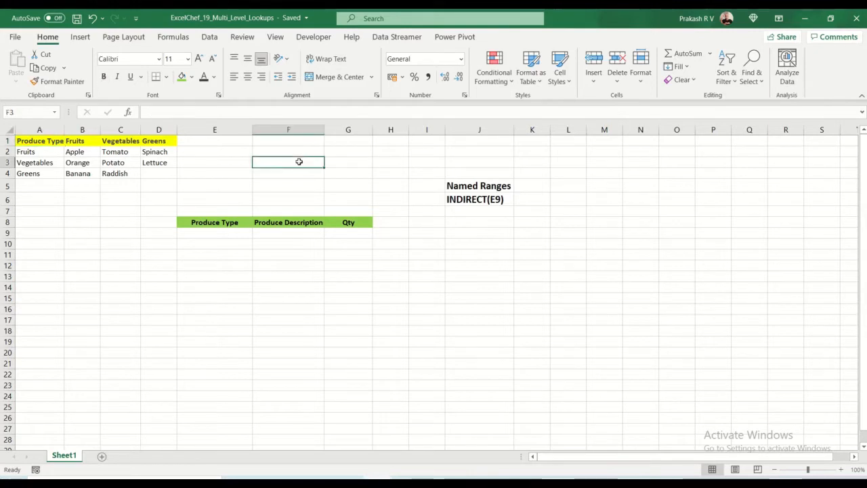
pyautogui.write('=')
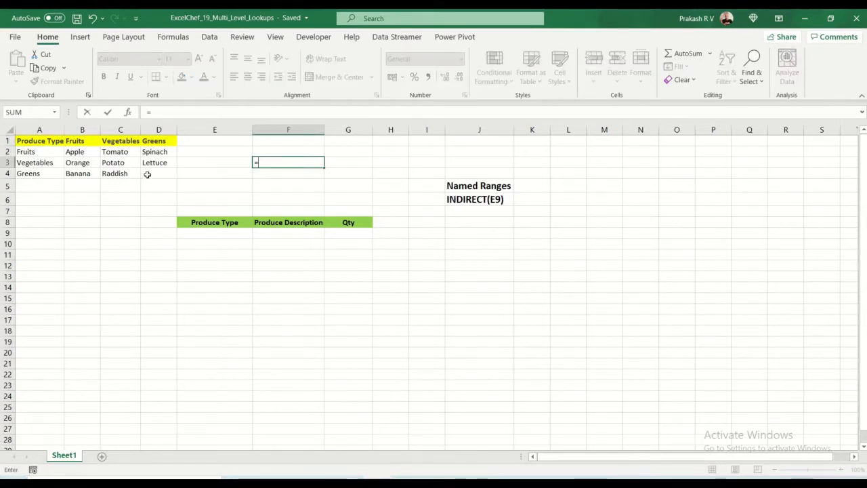
pyautogui.moveTo(147, 174); pyautogui.dragTo(27, 154)
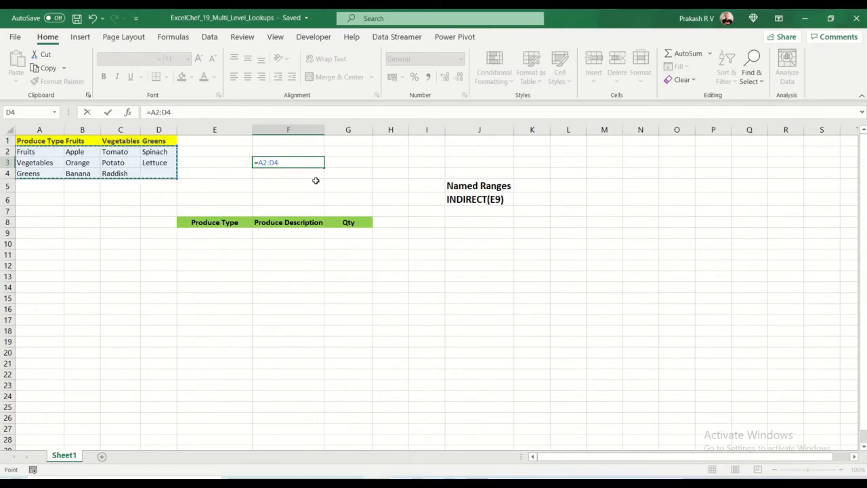
pyautogui.press('Escape')
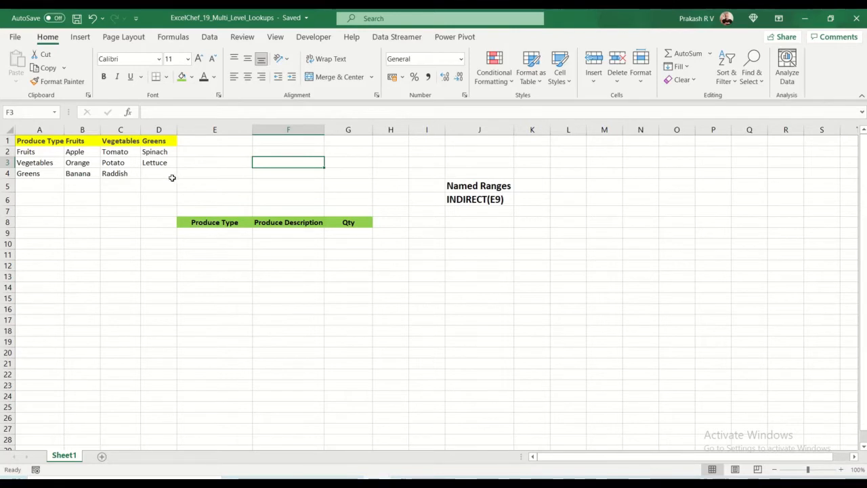
# Create named ranges from the produce table A1:D4, taking the names from the top row only and not the left column.
pyautogui.moveTo(170, 175)
pyautogui.mouseDown()
pyautogui.moveTo(128, 151)
pyautogui.moveTo(50, 137)
pyautogui.mouseUp()
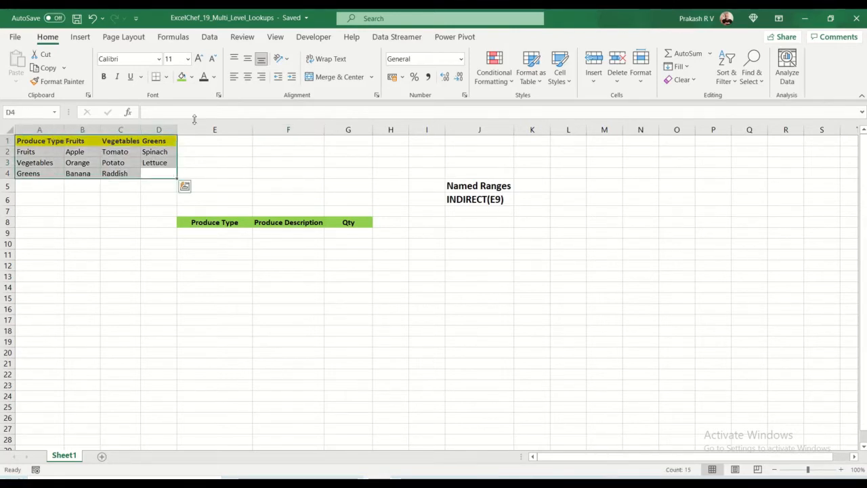
pyautogui.click(173, 38)
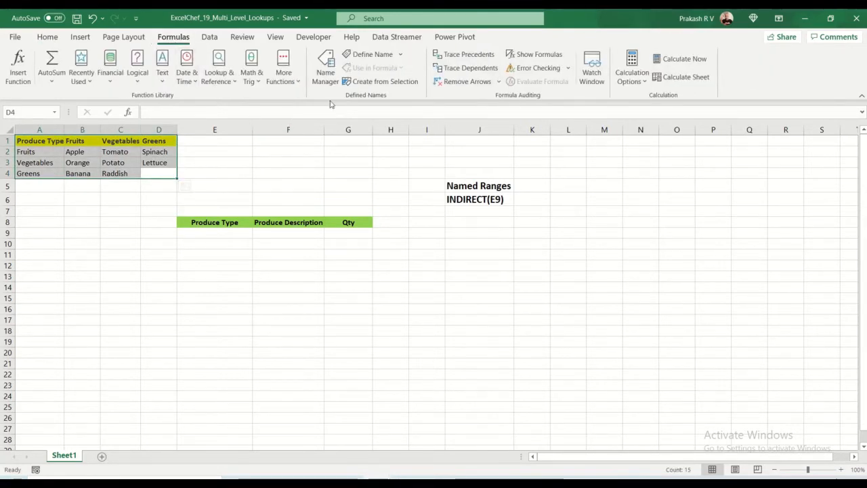
pyautogui.click(383, 82)
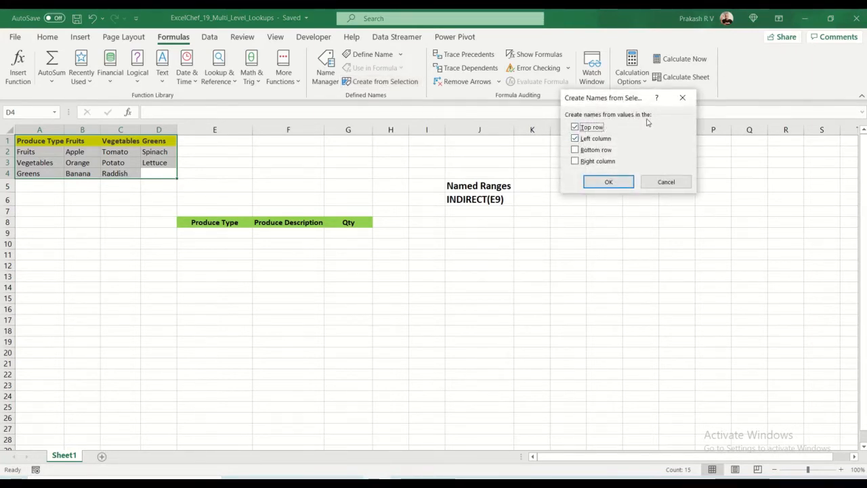
pyautogui.click(577, 138)
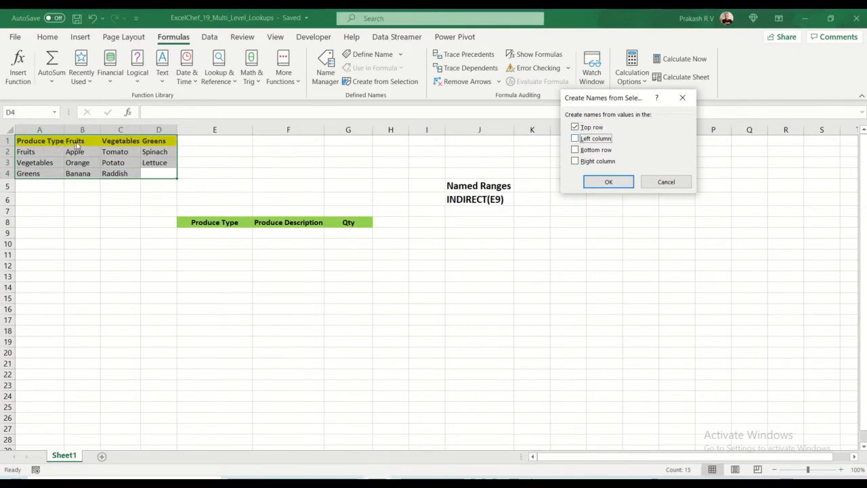
pyautogui.click(601, 178)
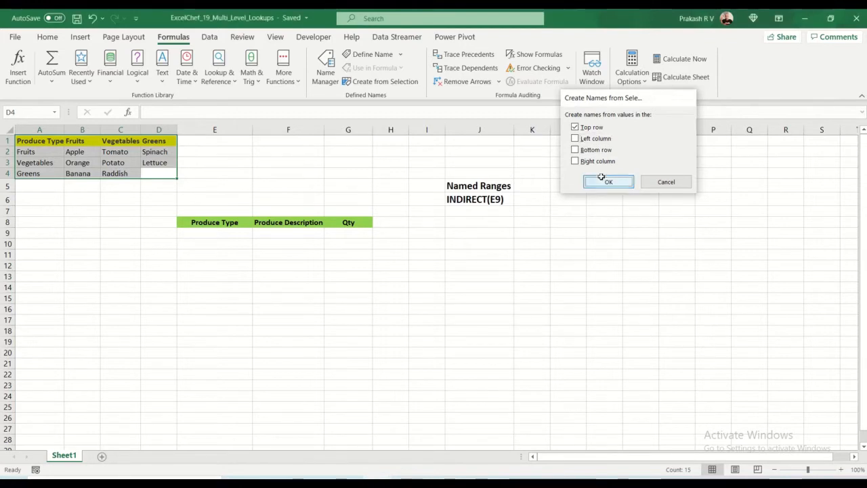
# Review the cell ranges that the names Fruits, Greens, Produce_Type and Vegetables refer to in the Name Manager.
pyautogui.click(326, 71)
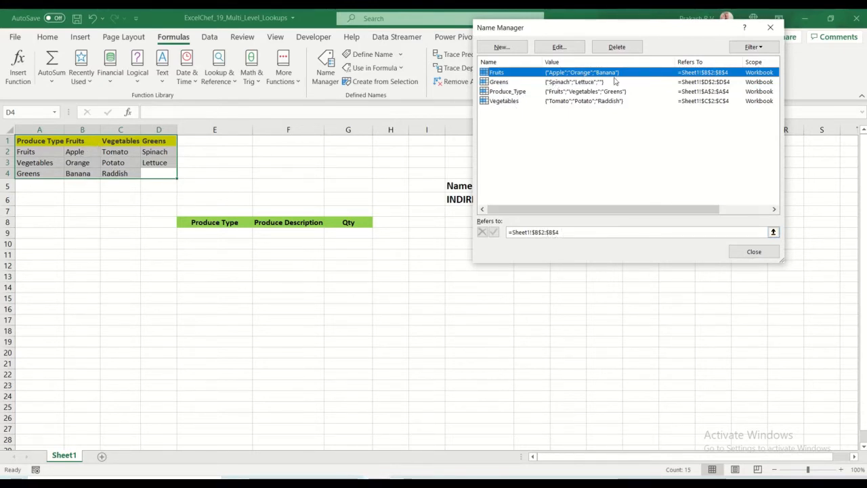
pyautogui.click(508, 82)
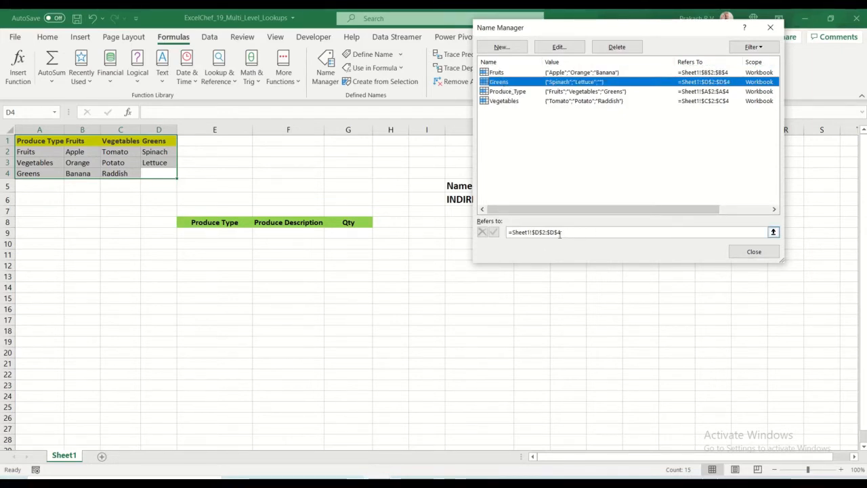
pyautogui.click(508, 92)
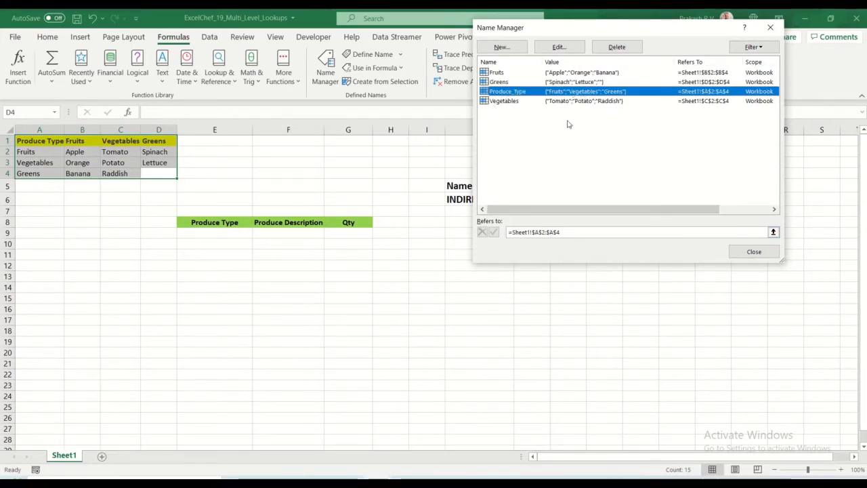
pyautogui.click(507, 103)
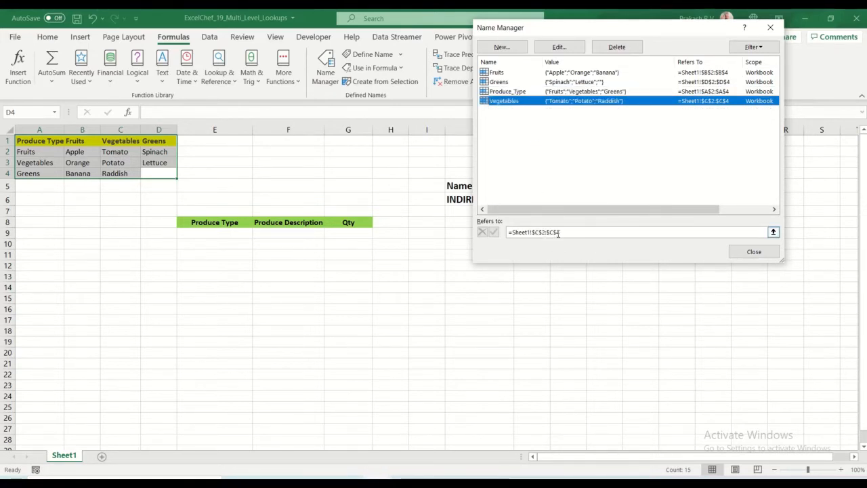
pyautogui.click(754, 252)
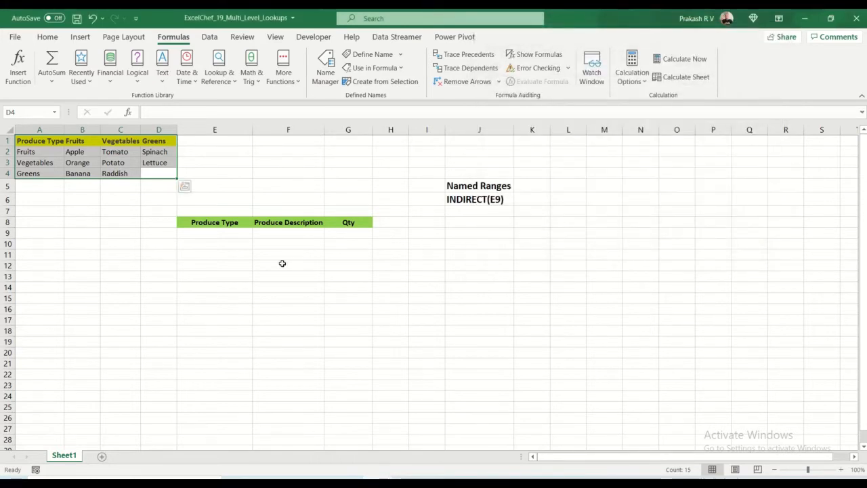
# Test the Fruits named range by entering the formula =Fruits in cell A9, and clear the test formula.
pyautogui.click(87, 244)
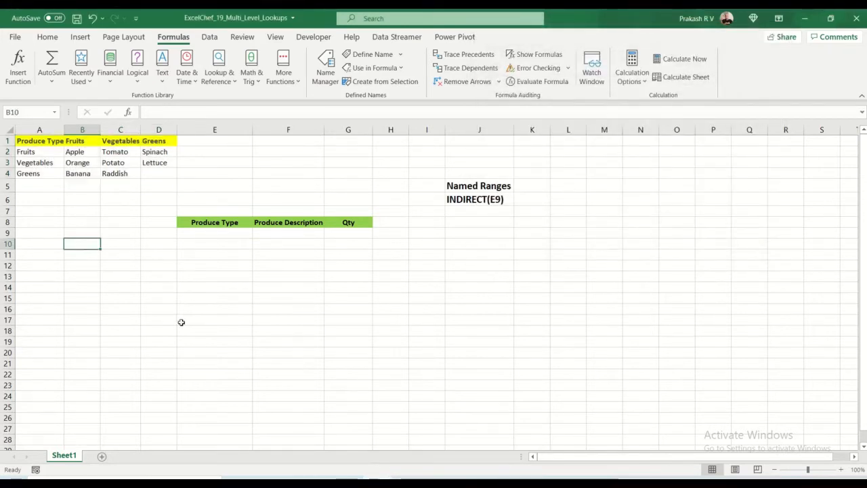
pyautogui.click(32, 234)
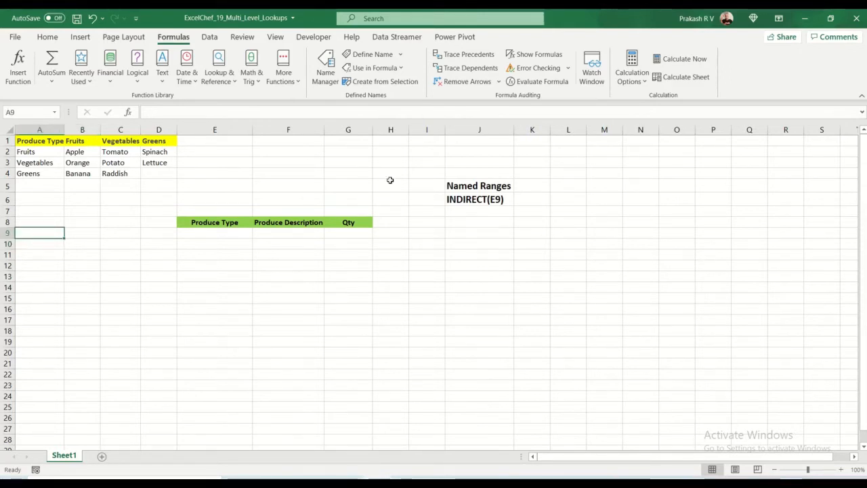
pyautogui.write('=Fruits')
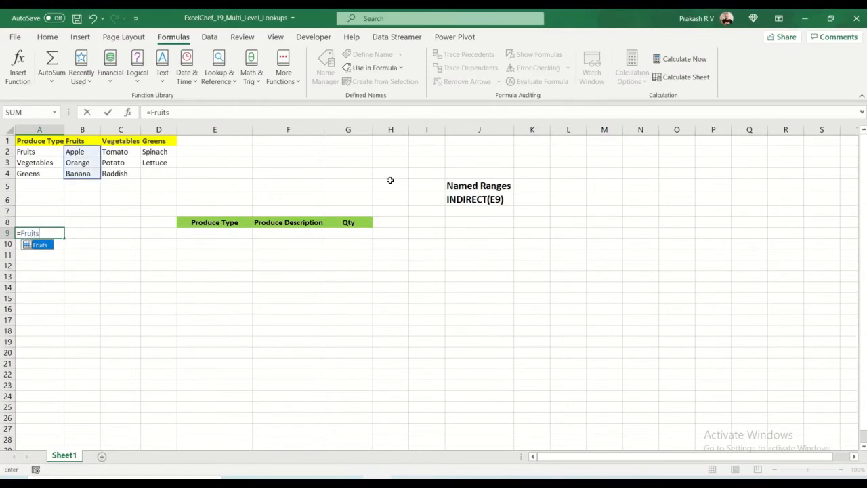
pyautogui.press('Return')
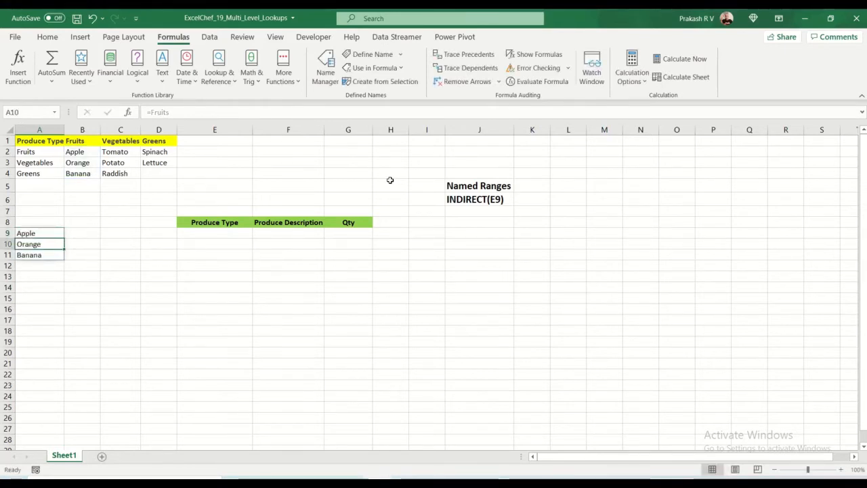
pyautogui.click(42, 233)
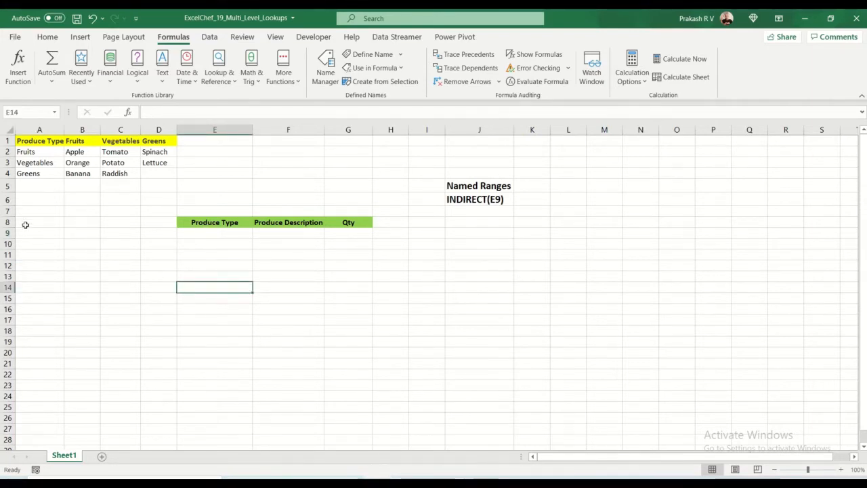
# Enter the text Fruits in cell A7 as a test reference.
pyautogui.click(53, 211)
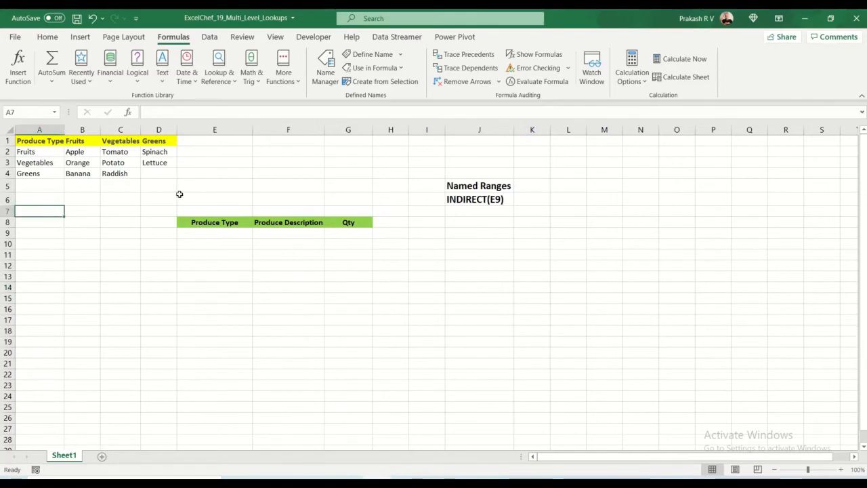
pyautogui.write('Fruits')
pyautogui.press('Return')
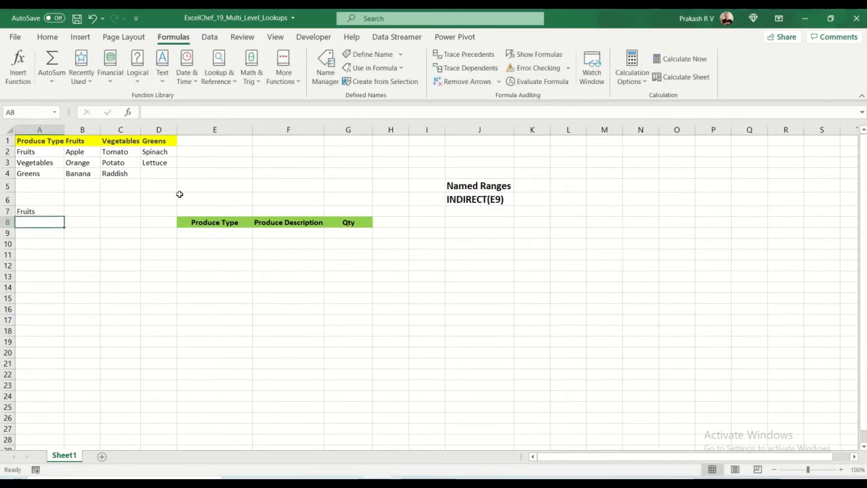
# Test the formula =INDIRECT(A7) in cell A8, and clear the test cells A7:A10.
pyautogui.write('=')
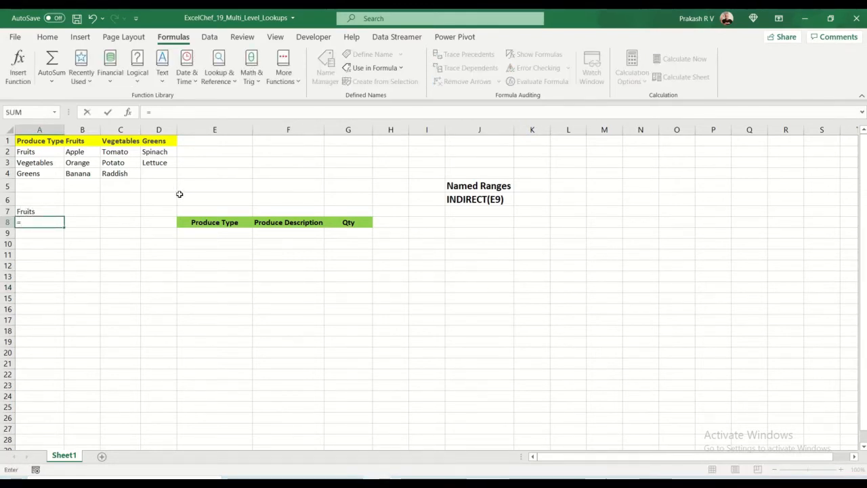
pyautogui.write('IND')
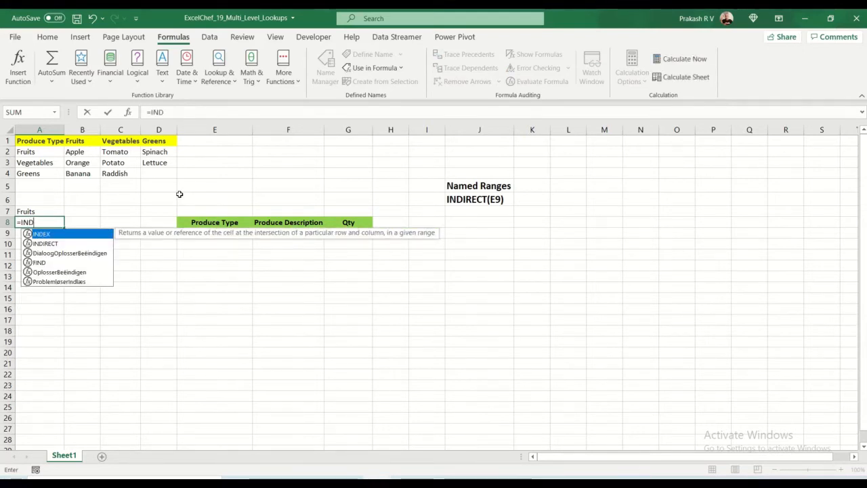
pyautogui.press('Down')
pyautogui.press('Tab')
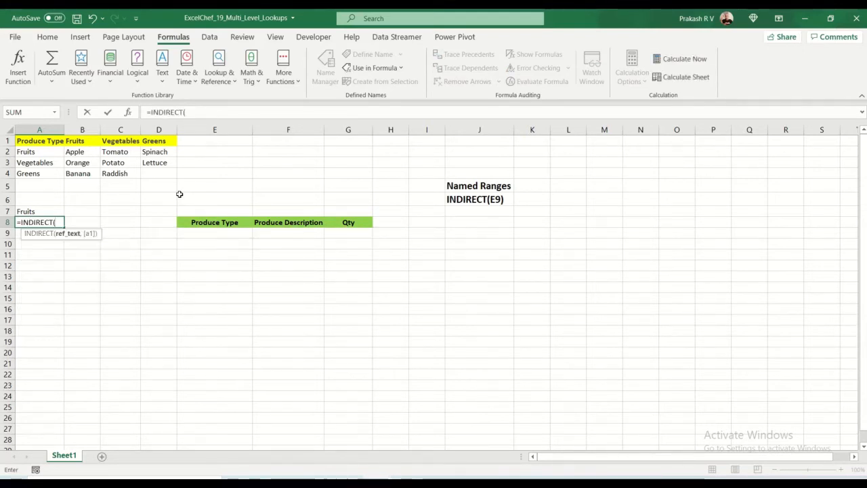
pyautogui.click(42, 212)
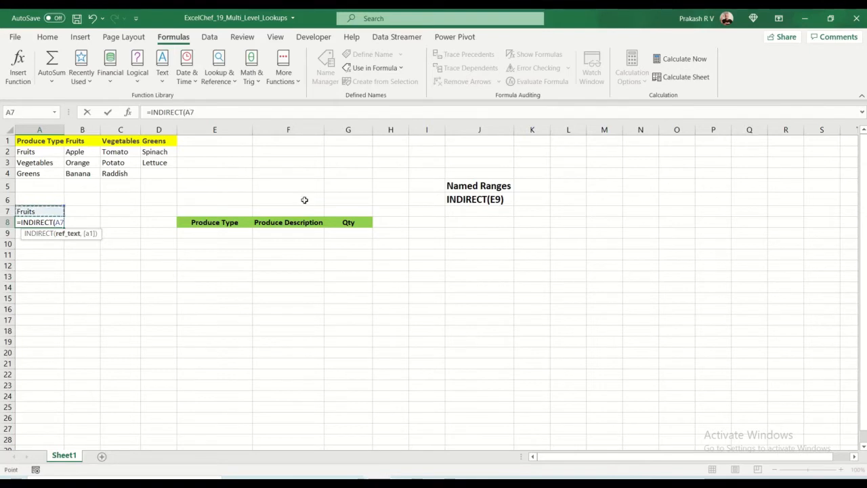
pyautogui.press('Return')
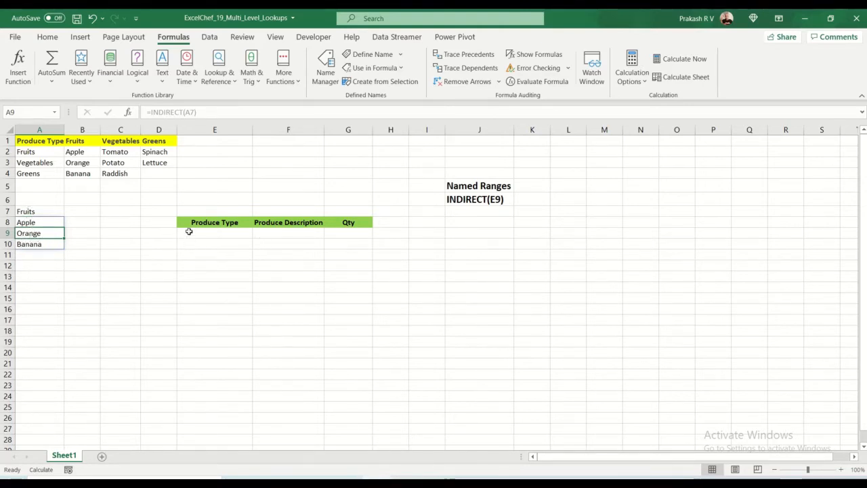
pyautogui.moveTo(53, 210); pyautogui.dragTo(53, 241)
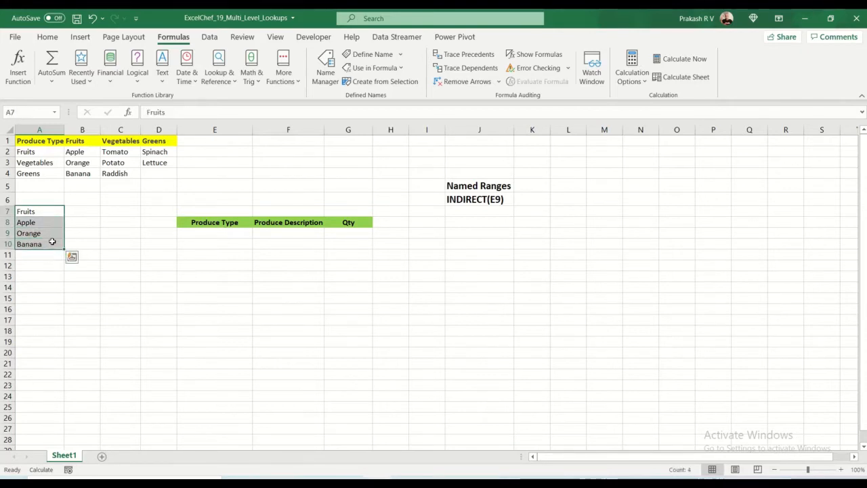
pyautogui.press('Delete')
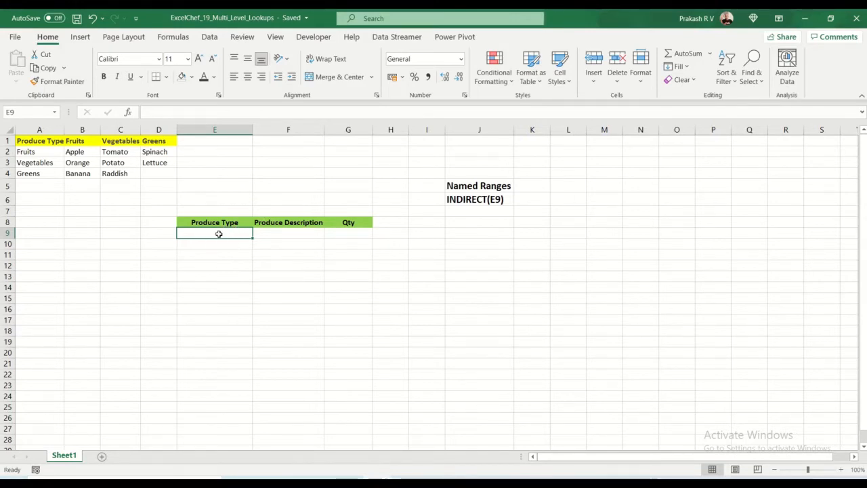
# Add a List data validation to cell E9 under Produce Type with the source =Produce_Type.
pyautogui.click(210, 39)
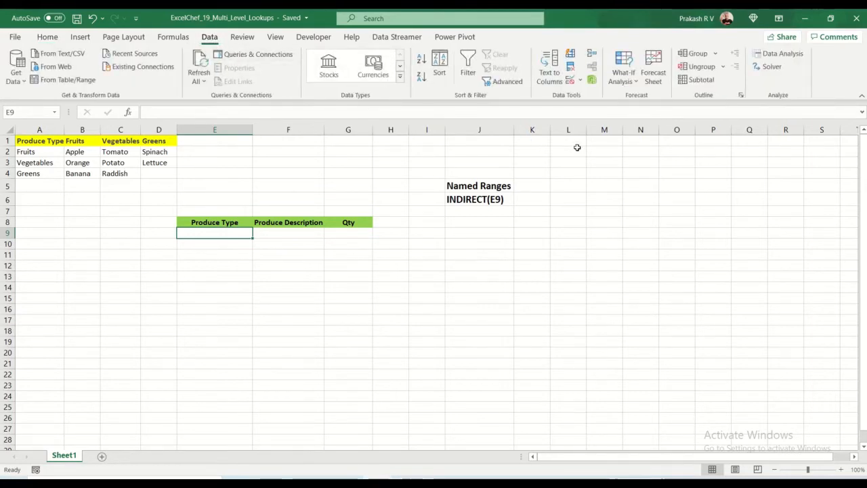
pyautogui.click(579, 81)
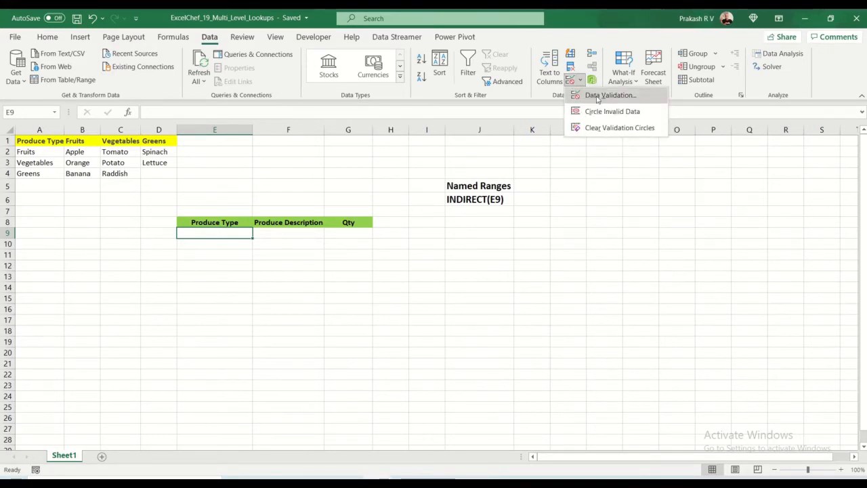
pyautogui.click(597, 98)
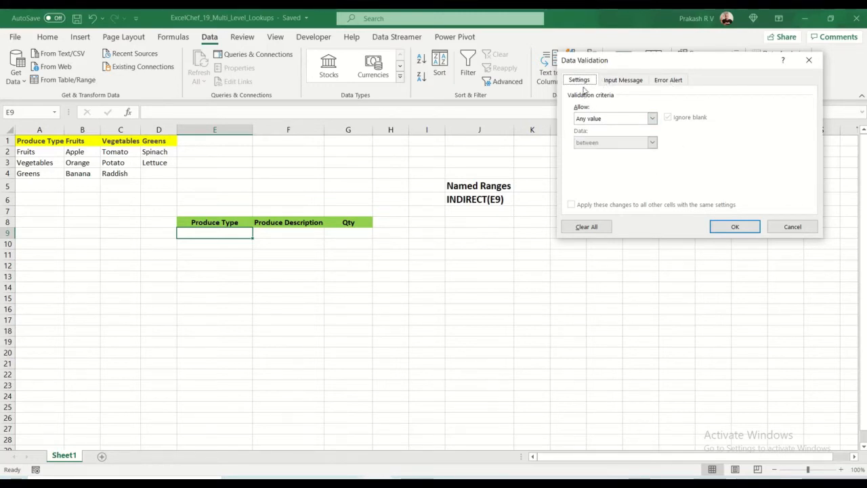
pyautogui.click(652, 119)
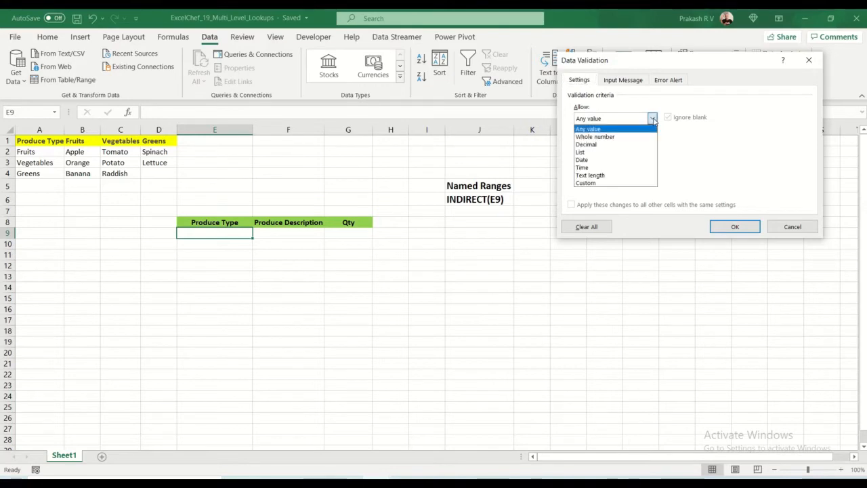
pyautogui.click(628, 153)
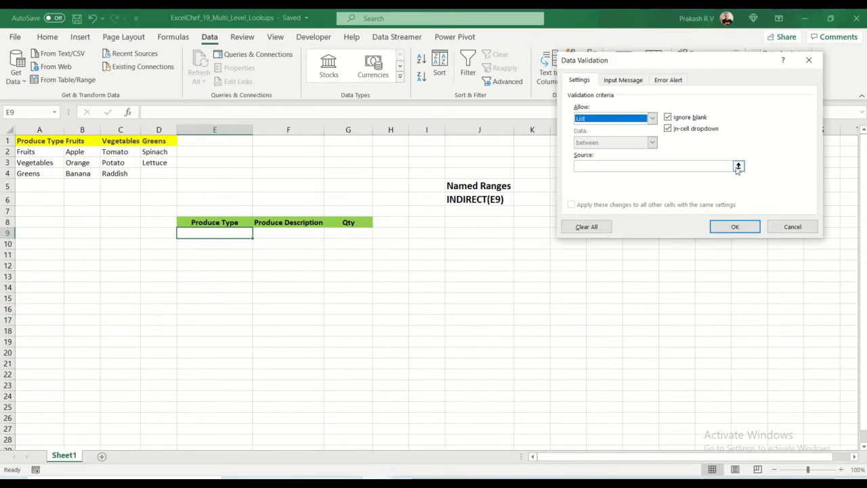
pyautogui.click(711, 167)
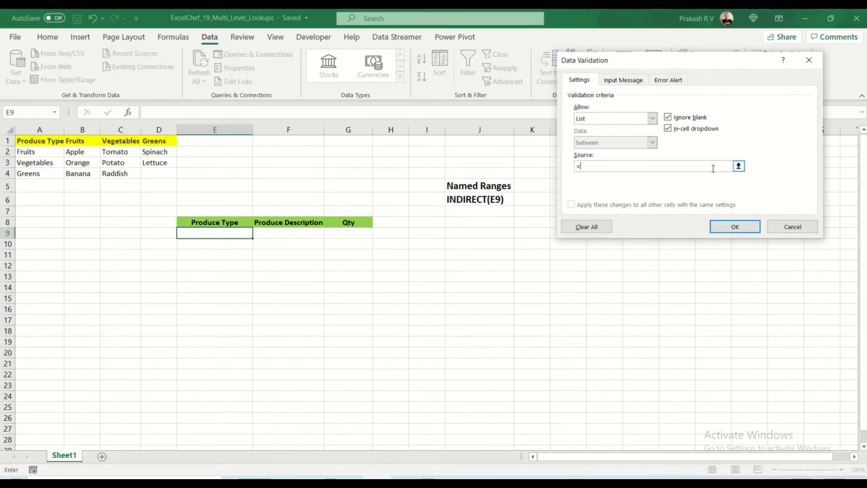
pyautogui.click(177, 38)
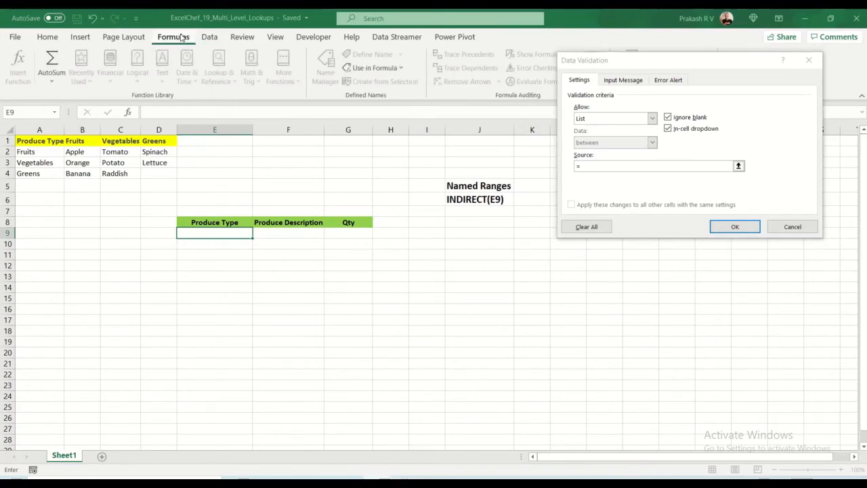
pyautogui.click(401, 69)
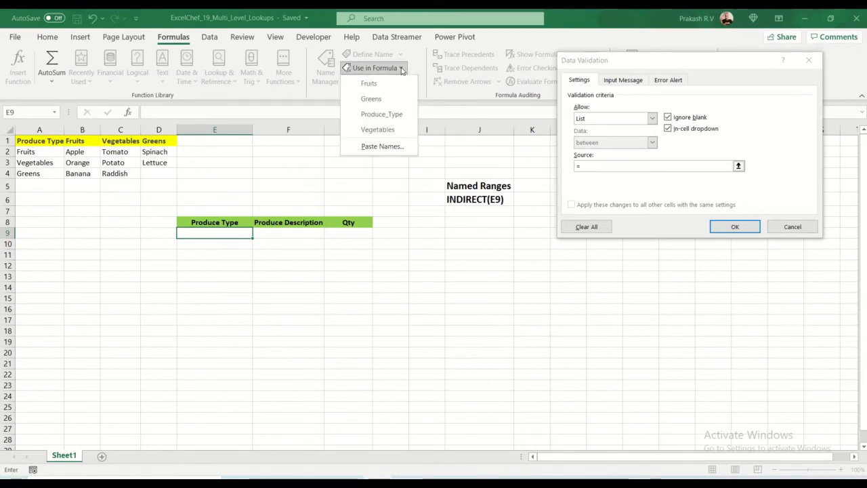
pyautogui.click(397, 117)
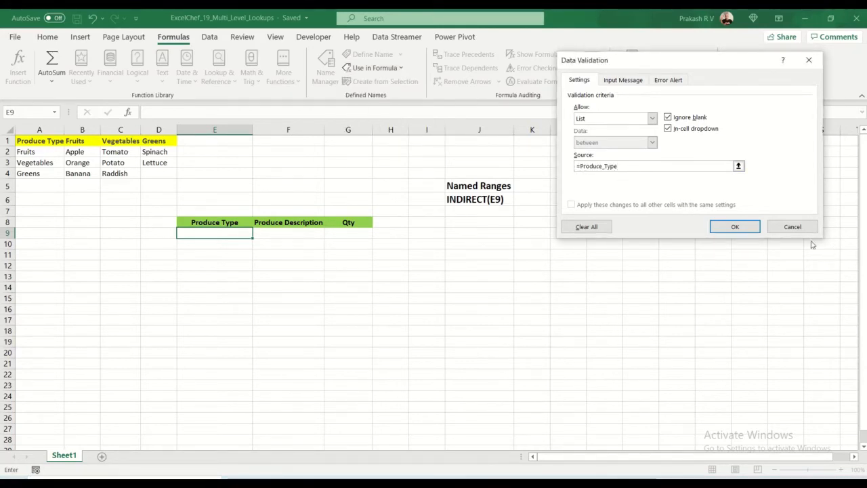
pyautogui.click(734, 227)
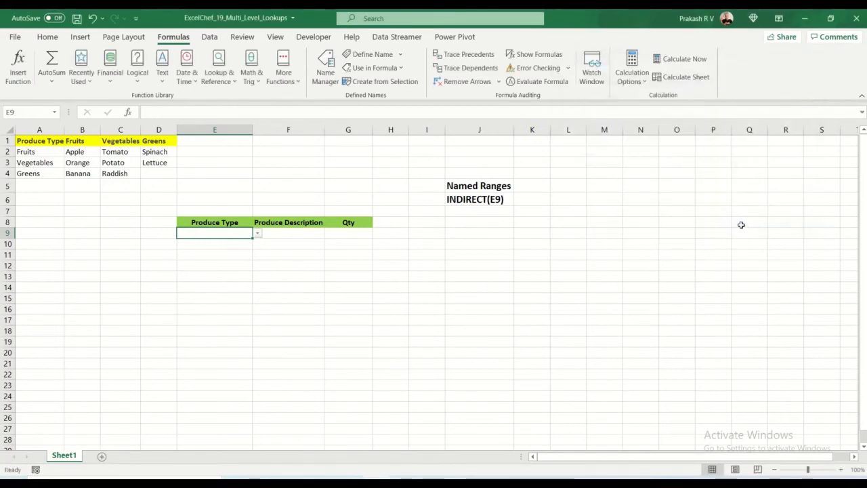
# Check the drop-down options in cell E9 and fill its validation down through cell E18.
pyautogui.click(257, 233)
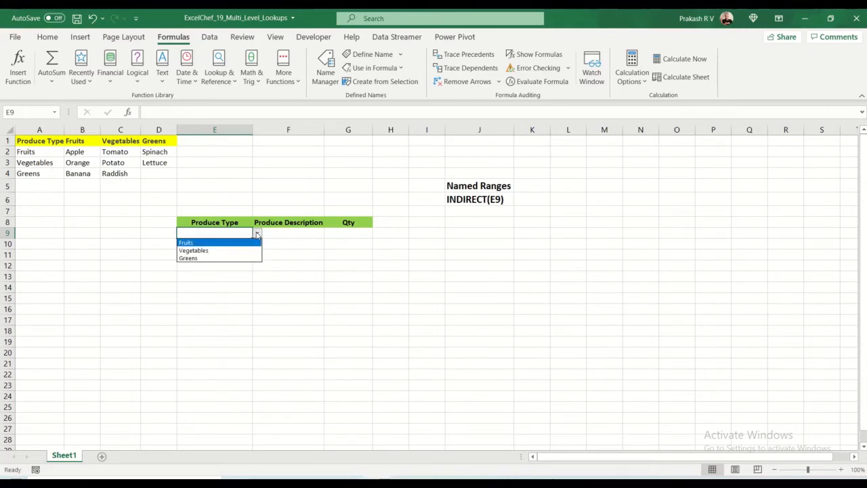
pyautogui.click(257, 234)
pyautogui.click(257, 234)
pyautogui.click(257, 233)
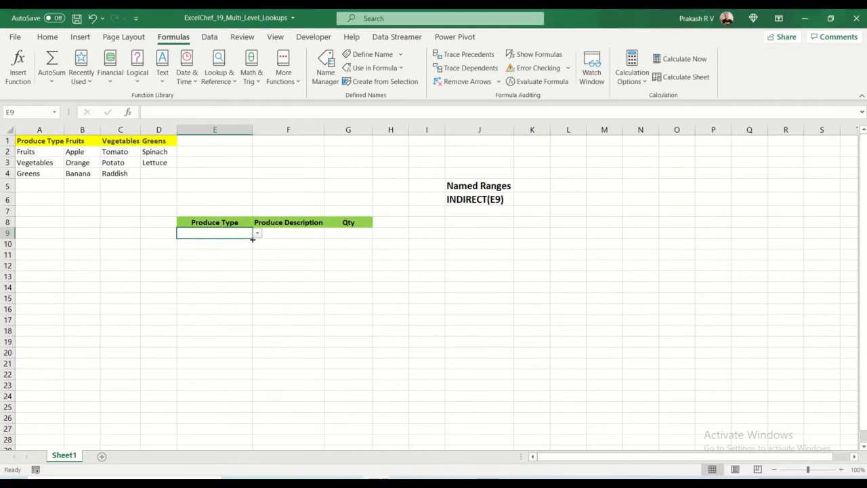
pyautogui.moveTo(252, 238); pyautogui.dragTo(266, 339)
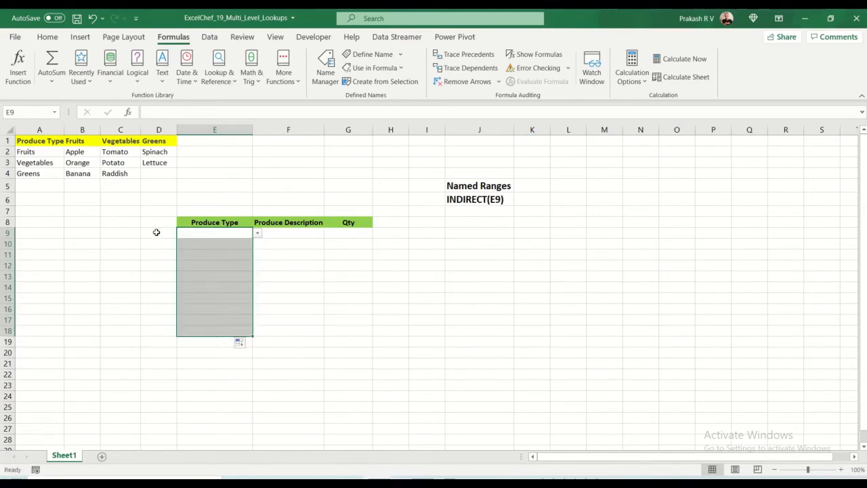
# Shade cells D9:D18 beside the Produce Type column with a light green fill.
pyautogui.moveTo(155, 233); pyautogui.dragTo(148, 318)
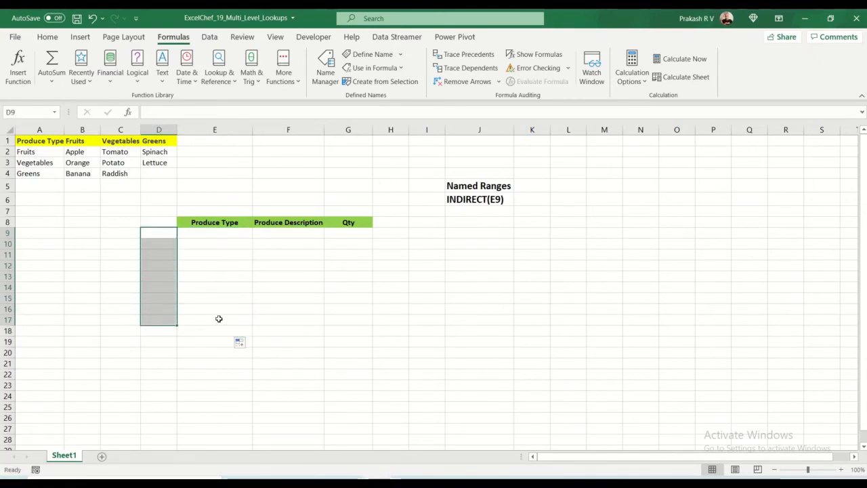
pyautogui.click(47, 36)
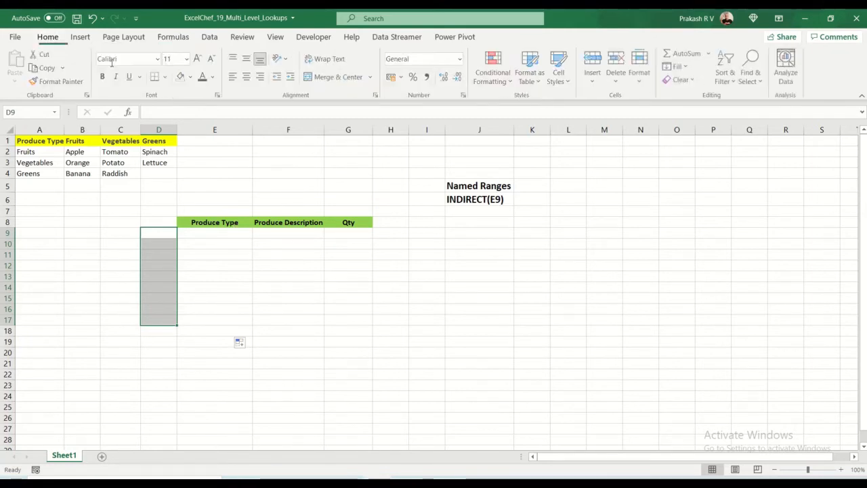
pyautogui.click(192, 76)
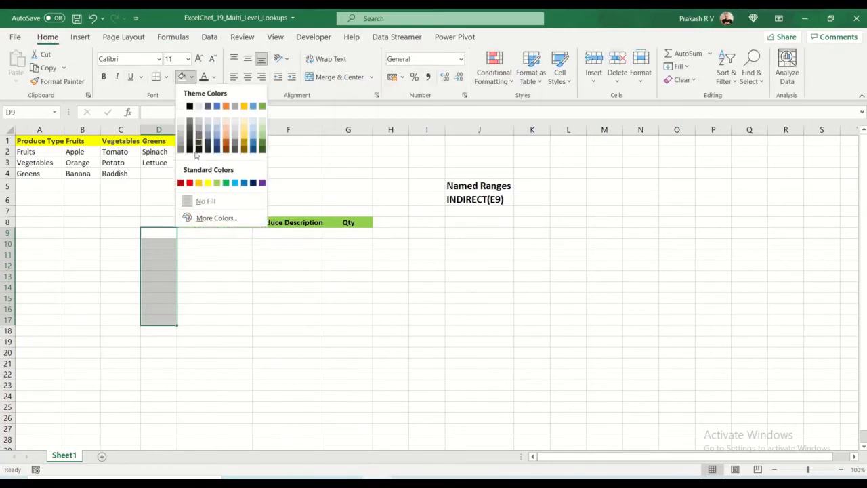
pyautogui.click(223, 181)
# Set up a List data validation for cell F9 under Produce Description with the source =INDIRECT(E9).
pyautogui.click(285, 233)
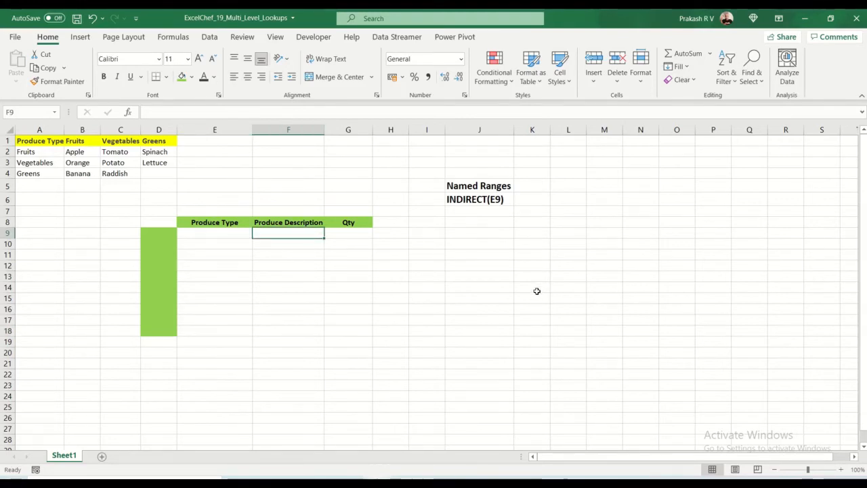
pyautogui.click(209, 37)
pyautogui.click(579, 81)
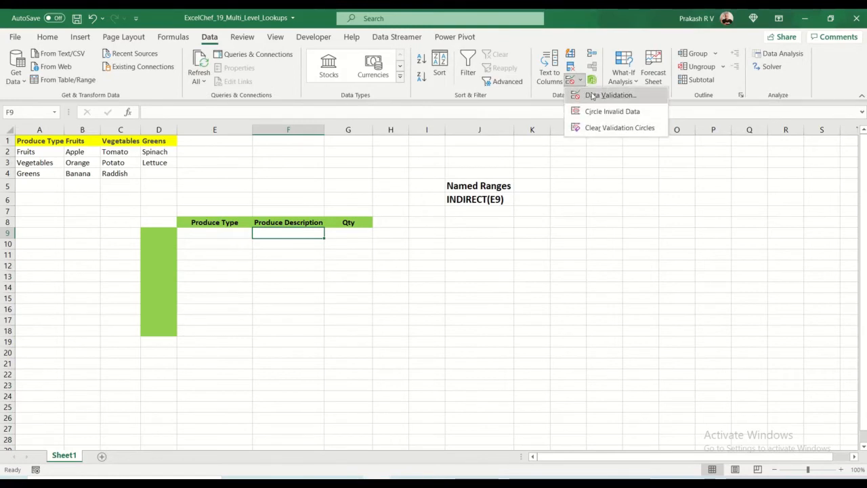
pyautogui.click(594, 95)
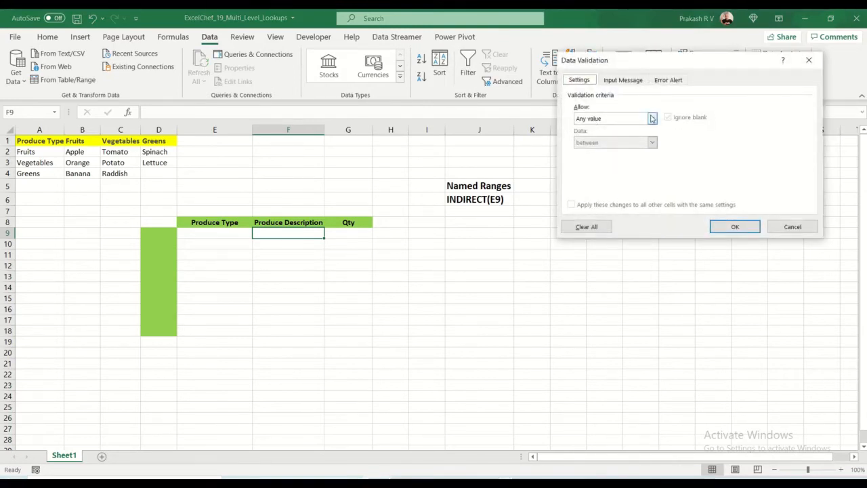
pyautogui.click(652, 119)
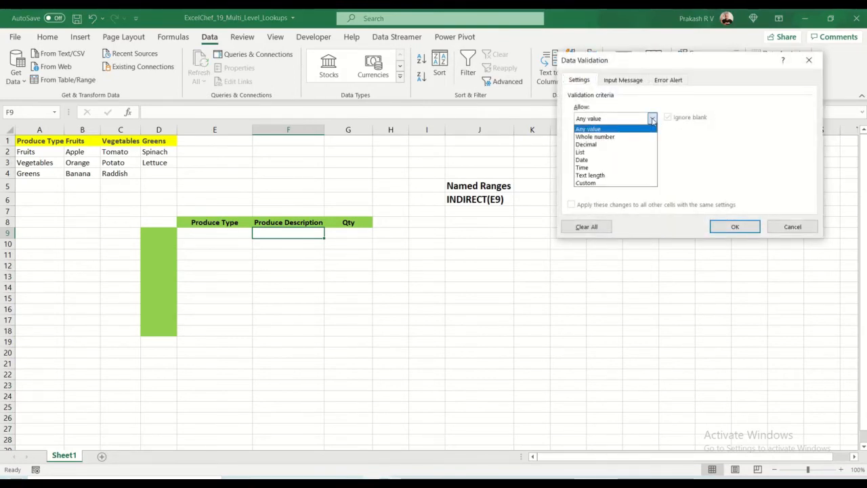
pyautogui.click(629, 153)
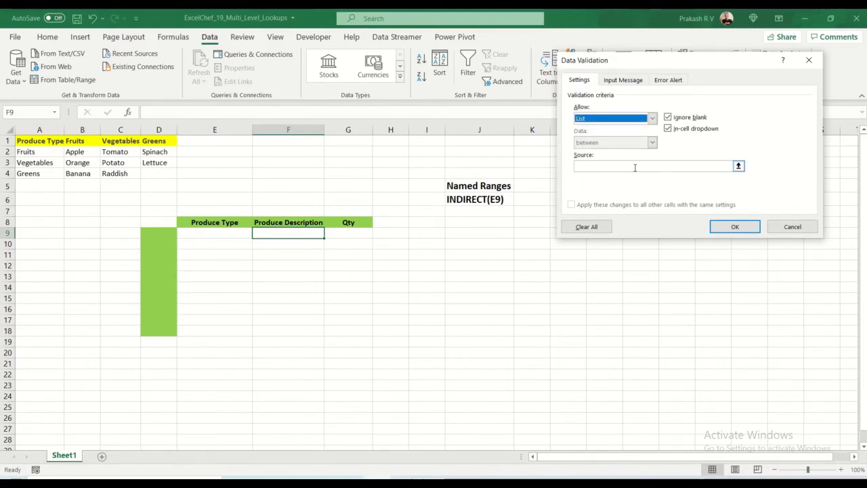
pyautogui.click(634, 167)
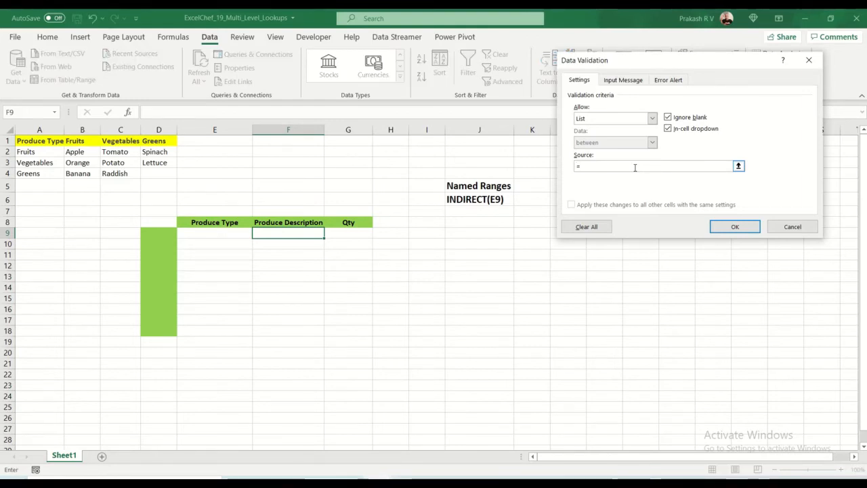
pyautogui.write('=INDIRECT(E9')
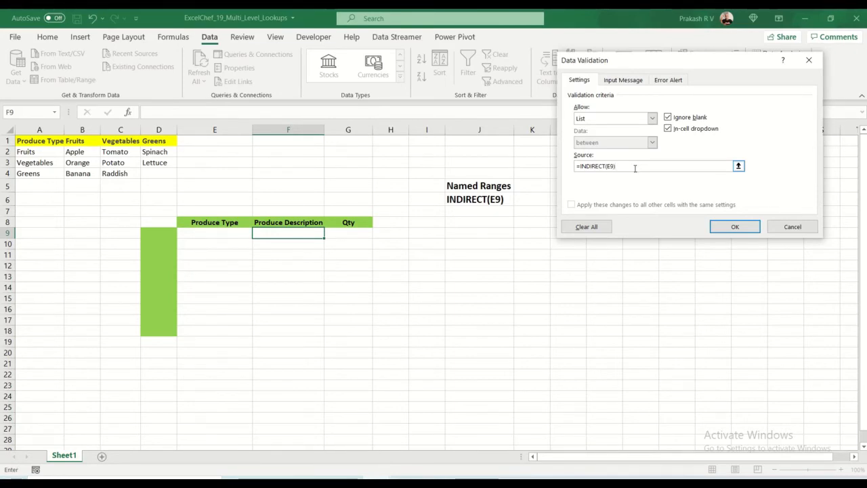
# Give the F9 validation an input message titled "Input Guidelines" with the text "Please Stick to Values in the List".
pyautogui.click(637, 80)
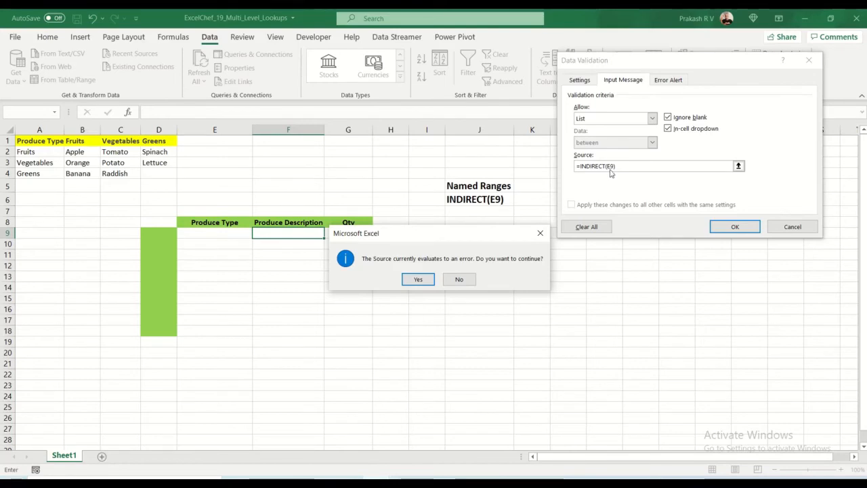
pyautogui.click(419, 281)
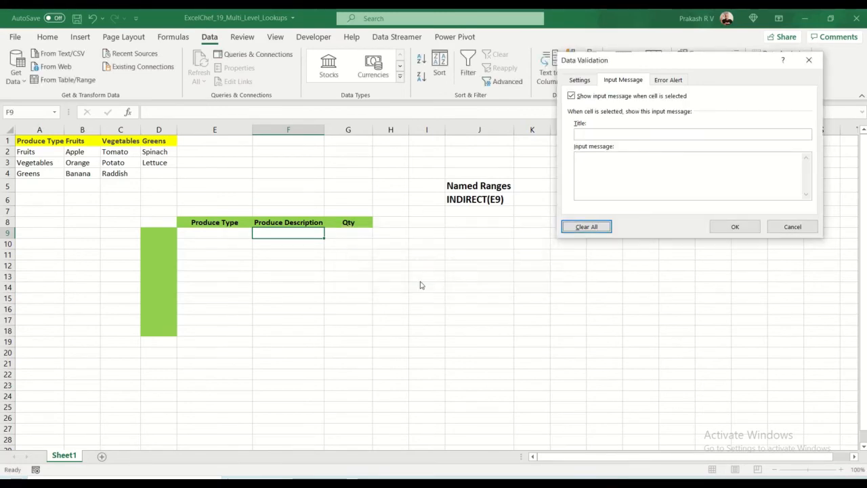
pyautogui.click(628, 137)
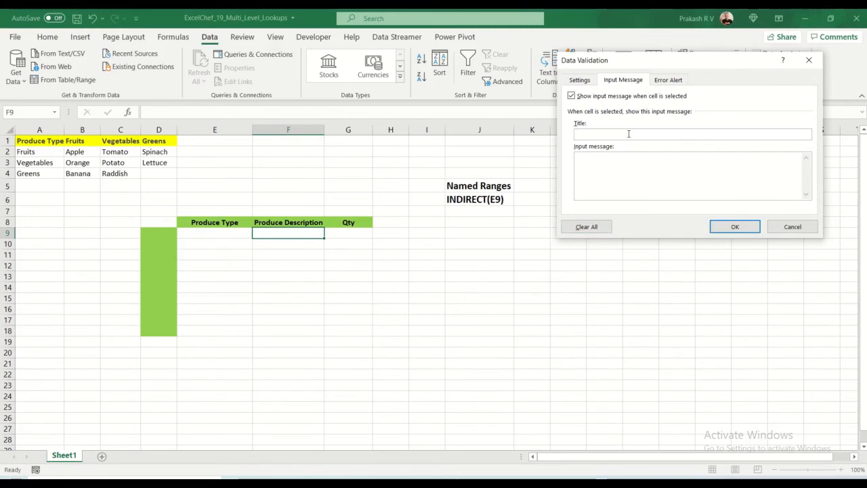
pyautogui.write('Input Guidelines')
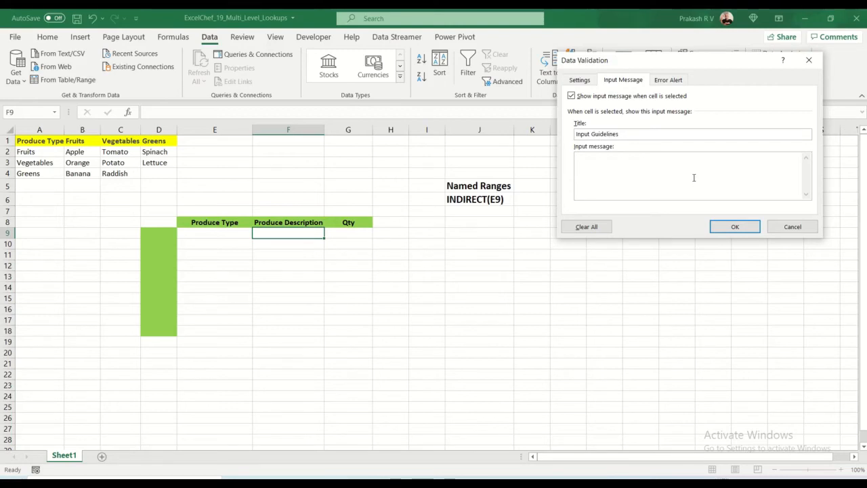
pyautogui.click(693, 177)
pyautogui.write('Pleas')
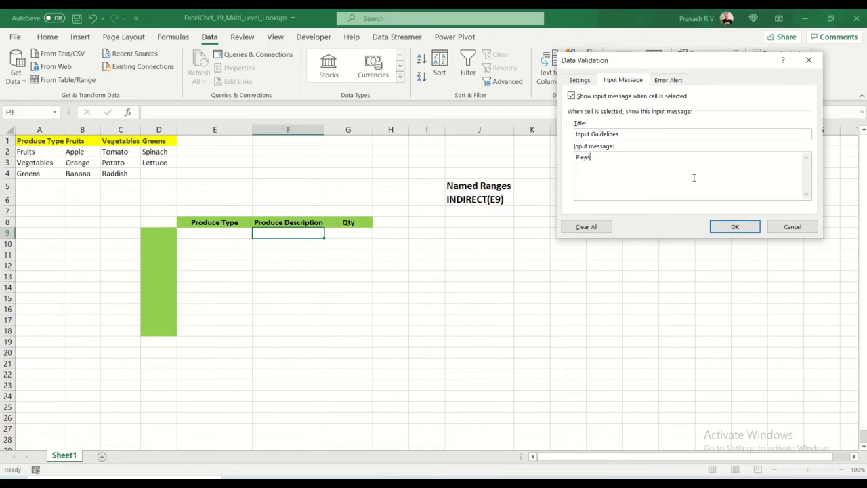
pyautogui.write('e Stick to Values in the L')
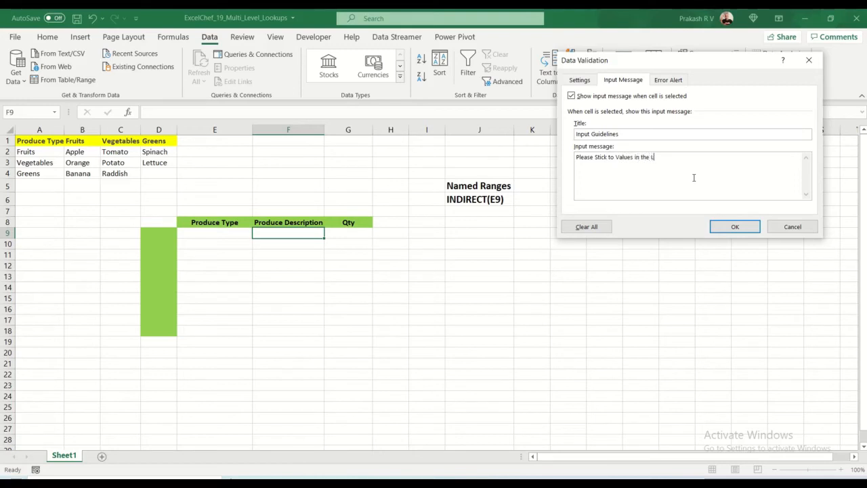
pyautogui.write('ist')
# Give the F9 validation a Stop-style error alert titled "Please Limit to List", accepting the source error prompt.
pyautogui.click(675, 82)
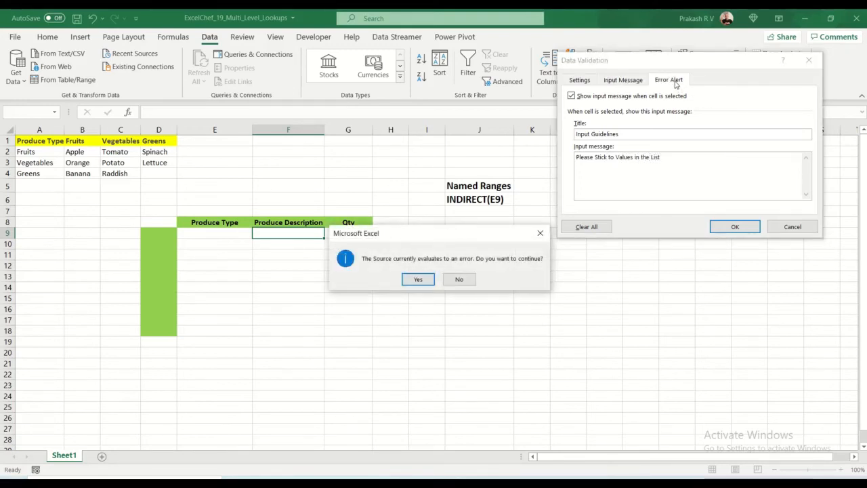
pyautogui.click(419, 281)
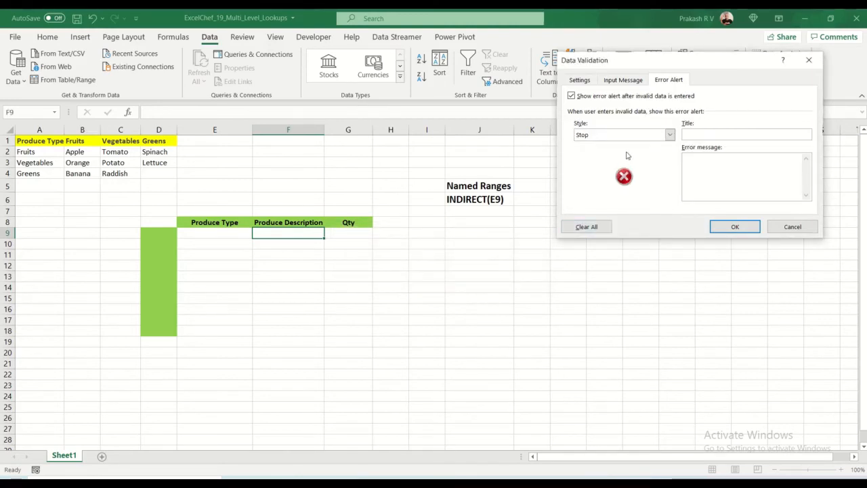
pyautogui.click(670, 135)
pyautogui.click(670, 134)
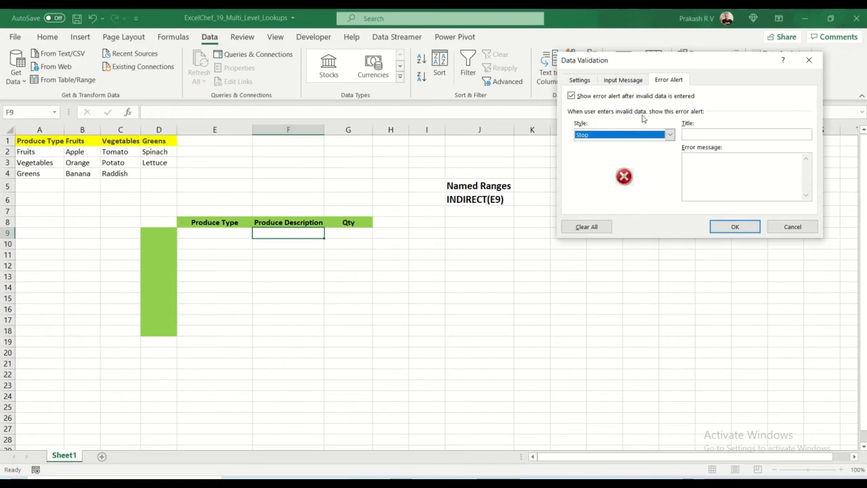
pyautogui.click(700, 135)
pyautogui.write('P')
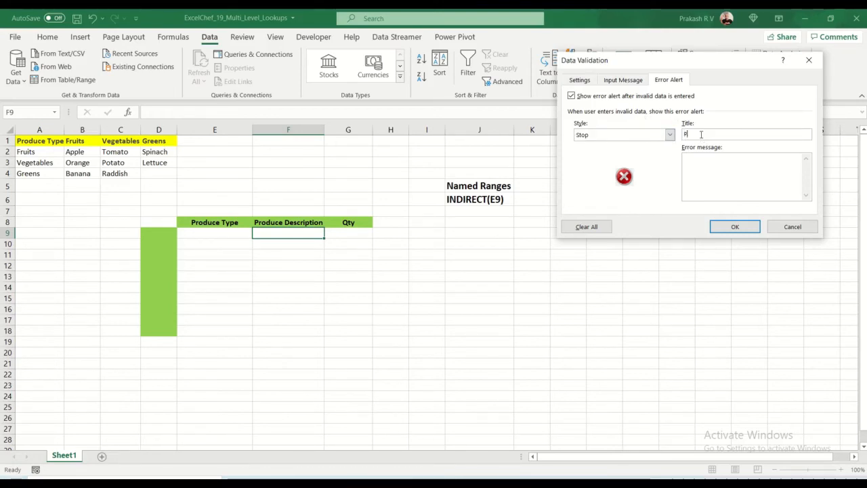
pyautogui.write('lease Lim')
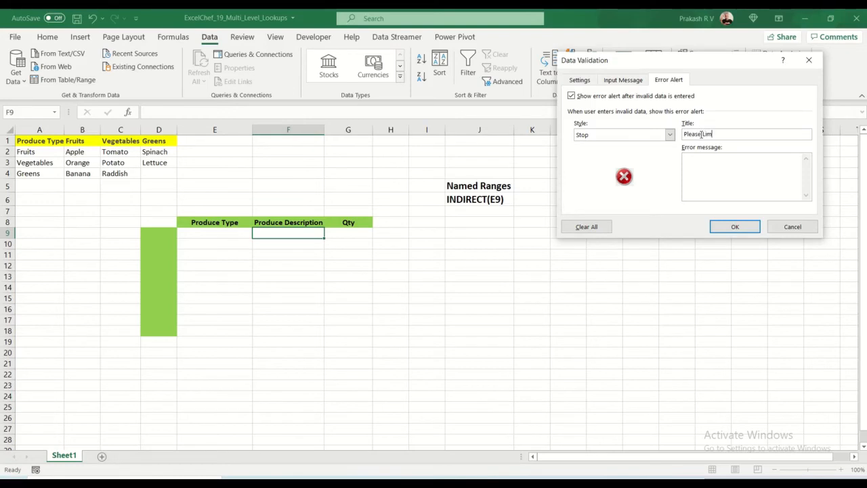
pyautogui.write('it to List')
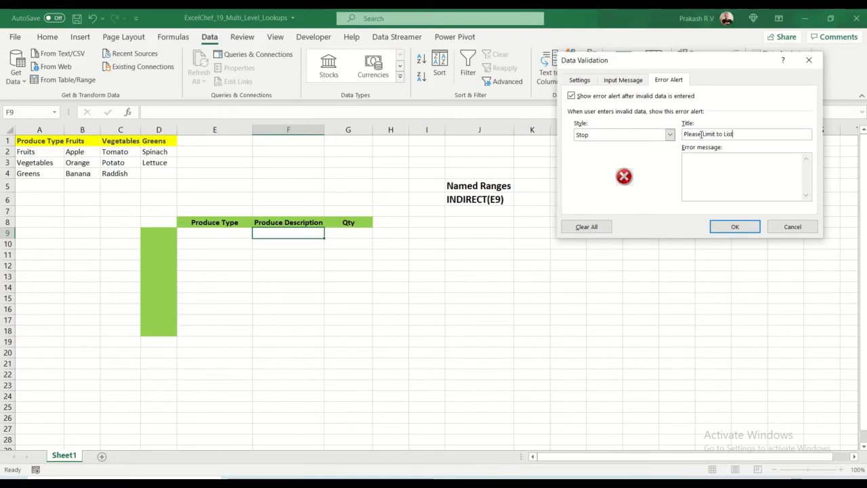
# Set the error message to "Select a Value from the List" and apply the validation to F9 despite the source error.
pyautogui.click(716, 175)
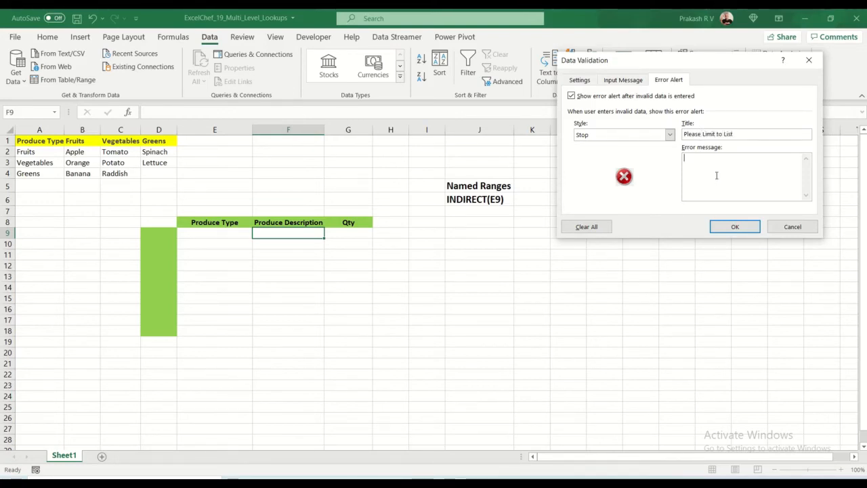
pyautogui.write('Sele')
pyautogui.press('BackSpace')
pyautogui.press('BackSpace')
pyautogui.write('from the List')
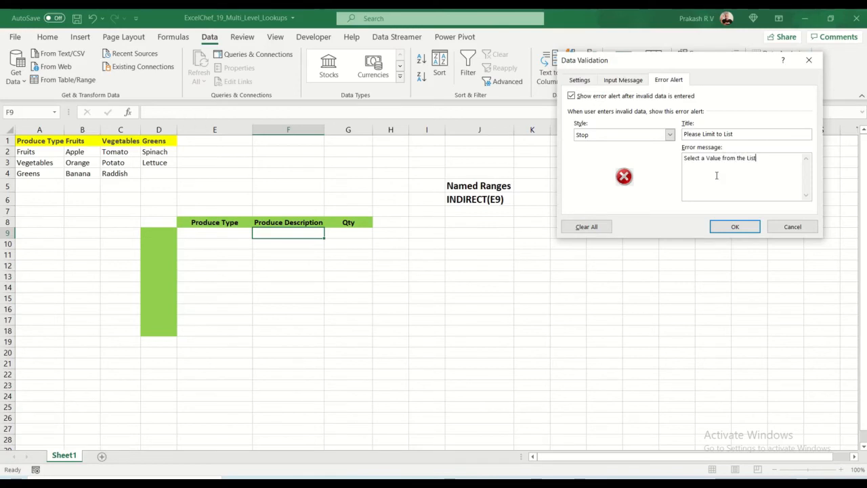
pyautogui.click(735, 226)
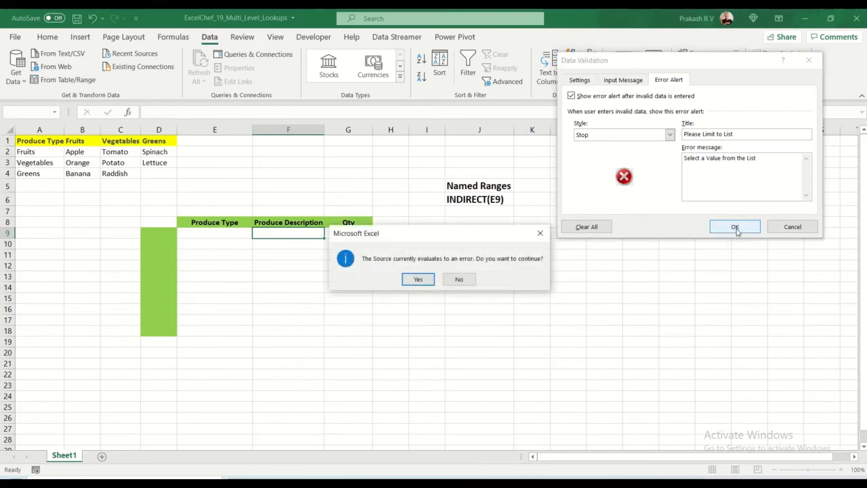
pyautogui.click(415, 279)
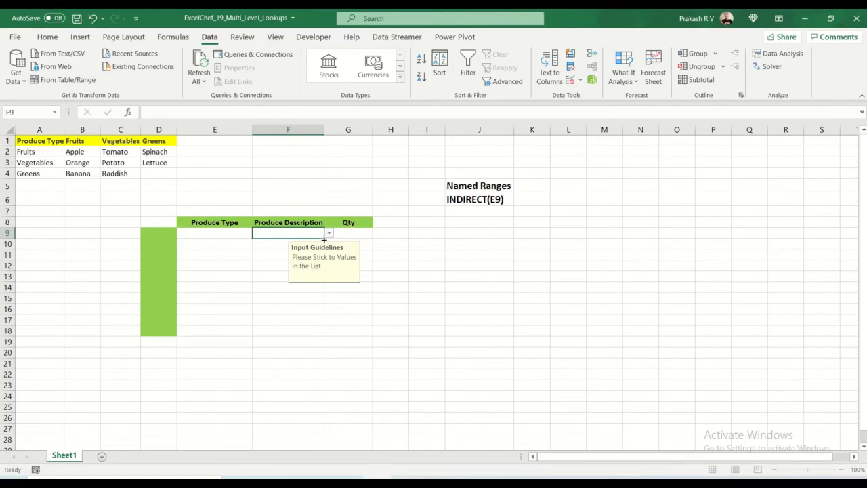
# Fill the F9 validation down through cell F18 and choose Fruits as the Produce Type in E9.
pyautogui.moveTo(324, 237); pyautogui.dragTo(317, 335)
pyautogui.click(221, 236)
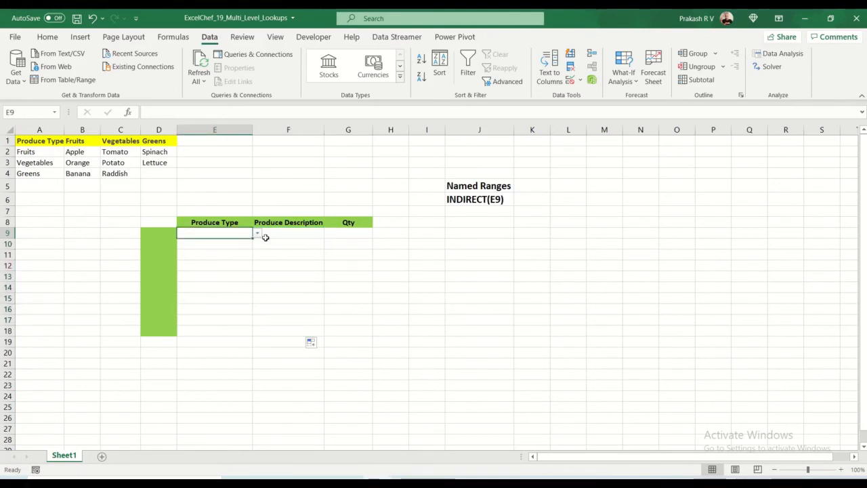
pyautogui.click(257, 232)
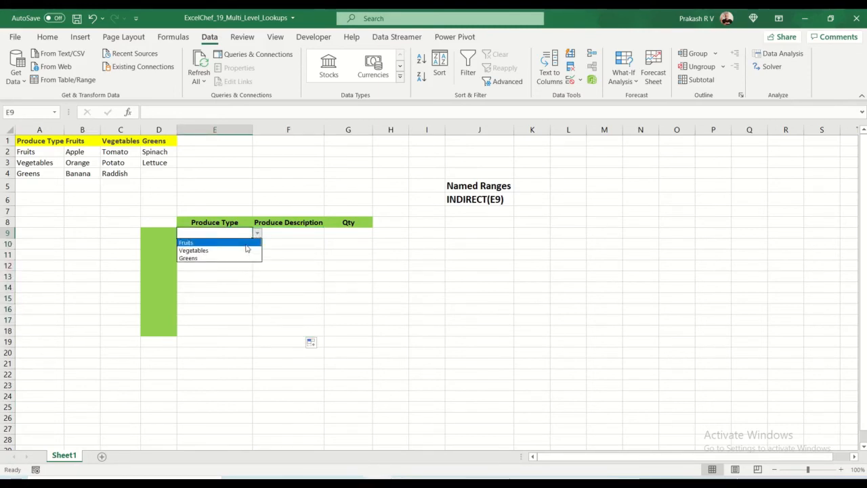
pyautogui.click(246, 244)
# Check the drop-down options in F9 and test its error alert by trying to enter "red".
pyautogui.click(300, 232)
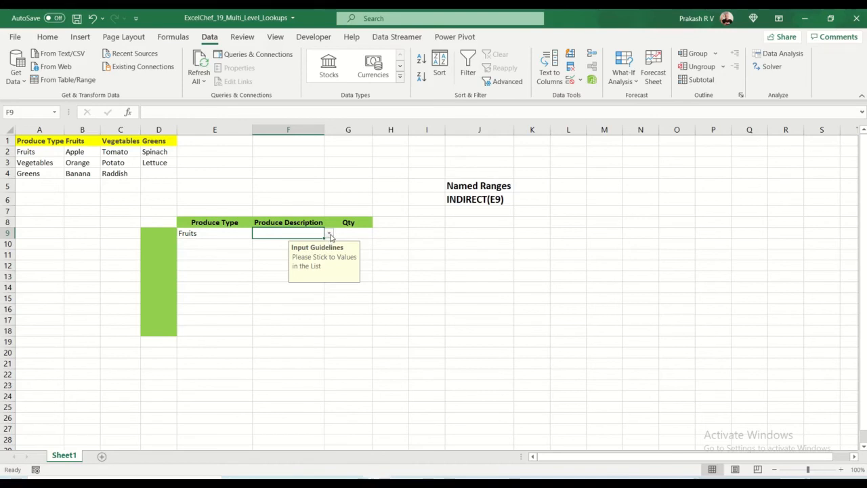
pyautogui.click(329, 234)
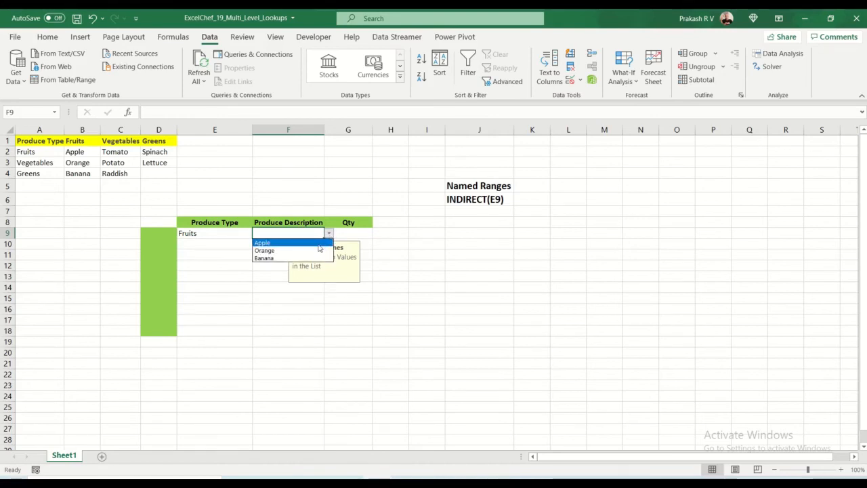
pyautogui.click(312, 233)
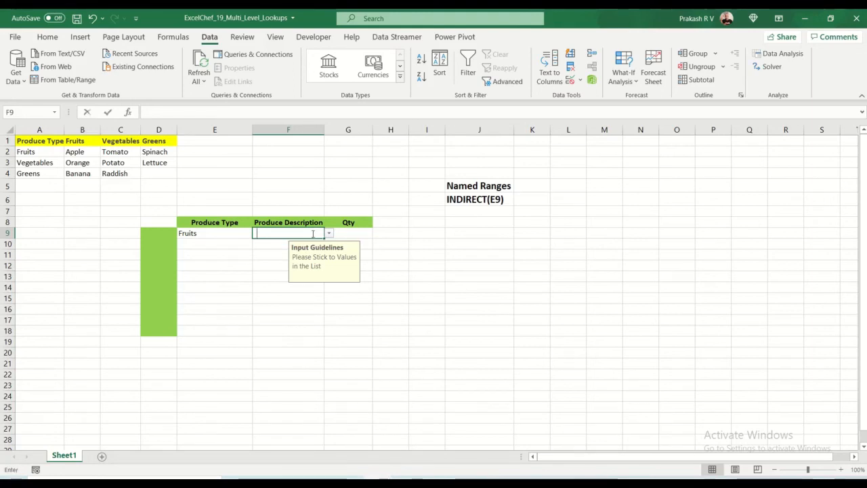
pyautogui.write('red')
pyautogui.press('Return')
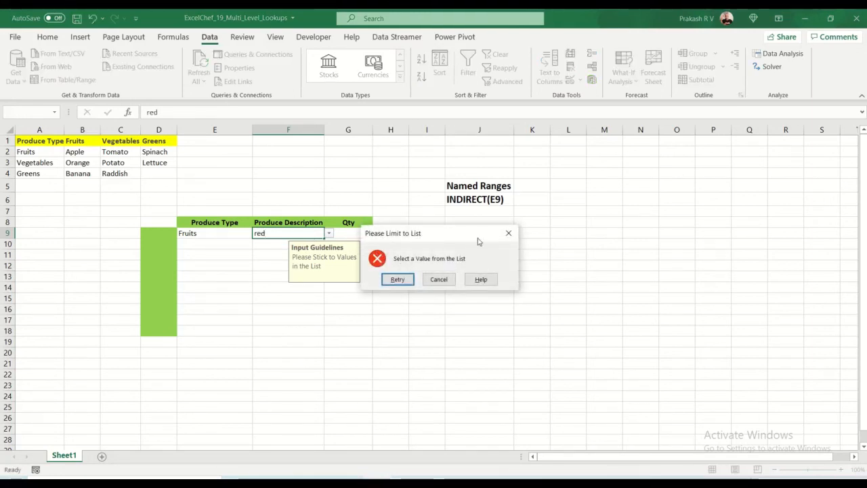
pyautogui.click(438, 279)
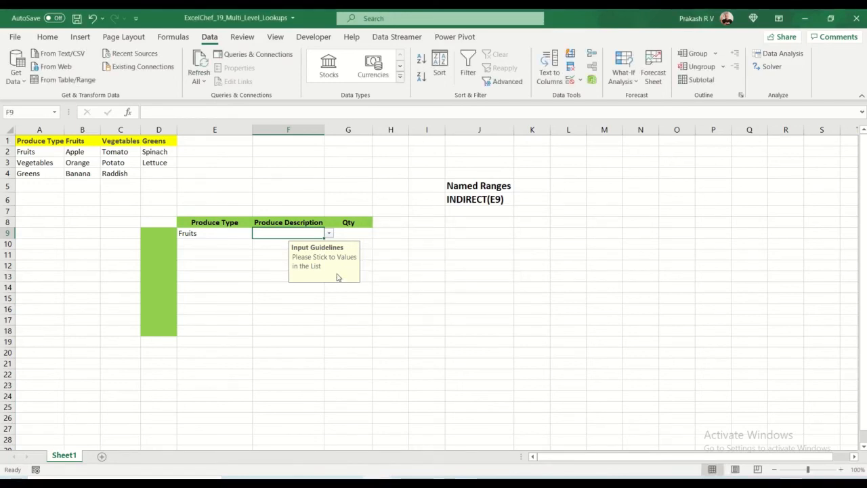
# Choose Orange as the Produce Description in F9 and enter a quantity of 25 in G9.
pyautogui.click(328, 233)
pyautogui.click(300, 250)
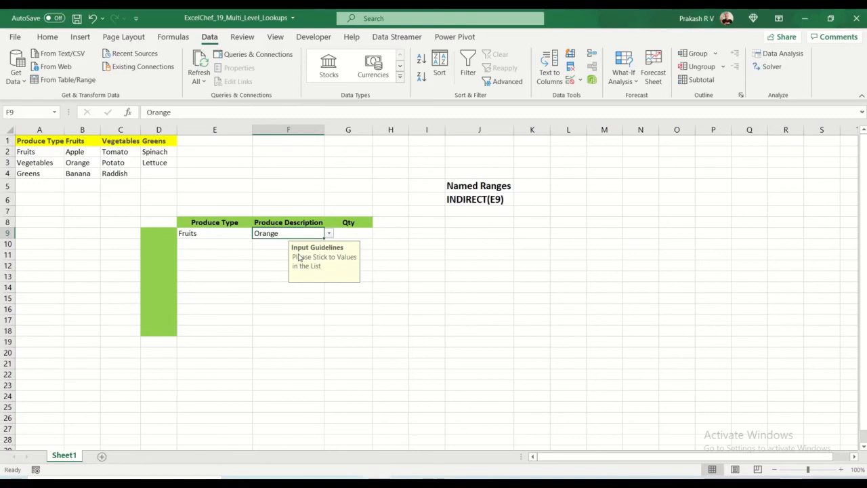
pyautogui.click(362, 233)
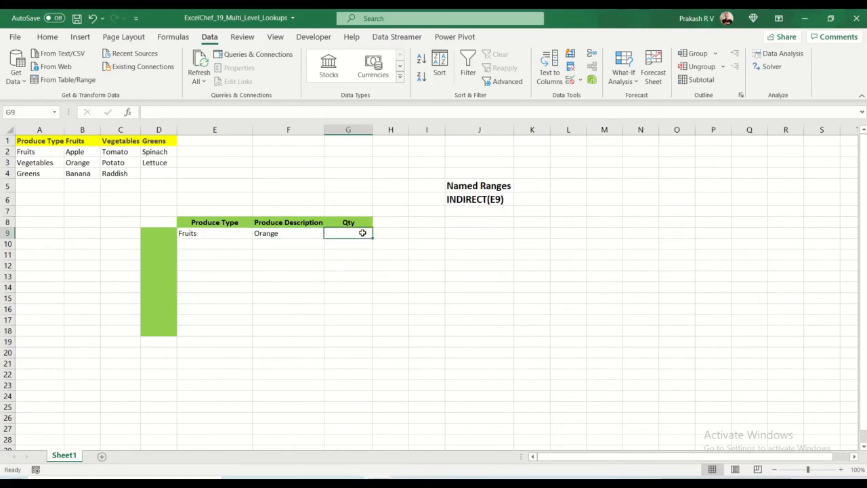
pyautogui.write('25')
pyautogui.press('Return')
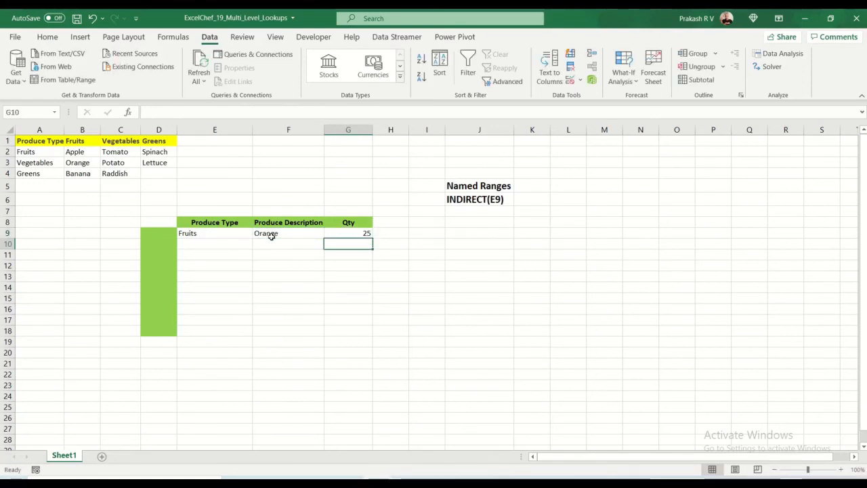
# Complete row 10 with Produce Type Vegetables, Produce Description Potato and a quantity of 10.
pyautogui.click(279, 243)
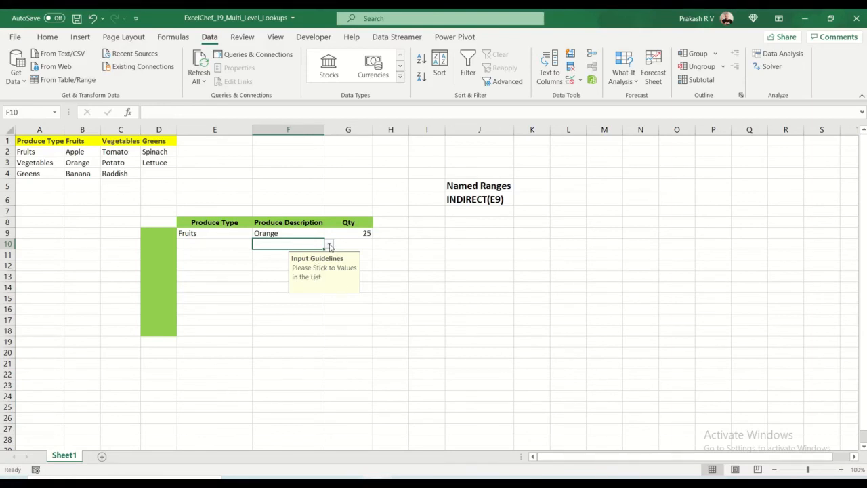
pyautogui.click(219, 248)
pyautogui.click(257, 244)
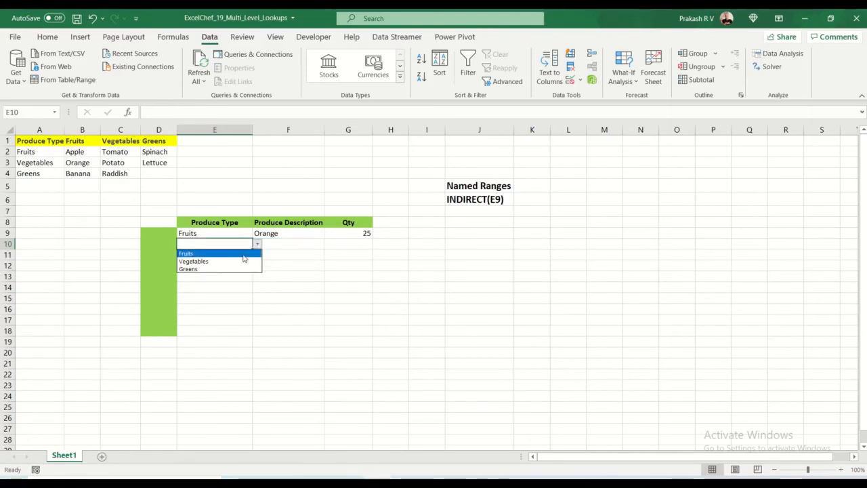
pyautogui.click(241, 264)
pyautogui.click(300, 245)
pyautogui.click(328, 244)
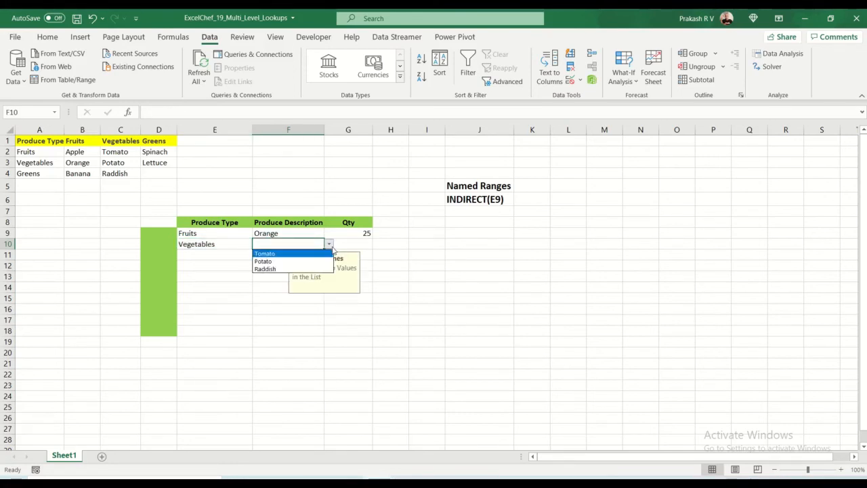
pyautogui.click(306, 266)
pyautogui.click(366, 243)
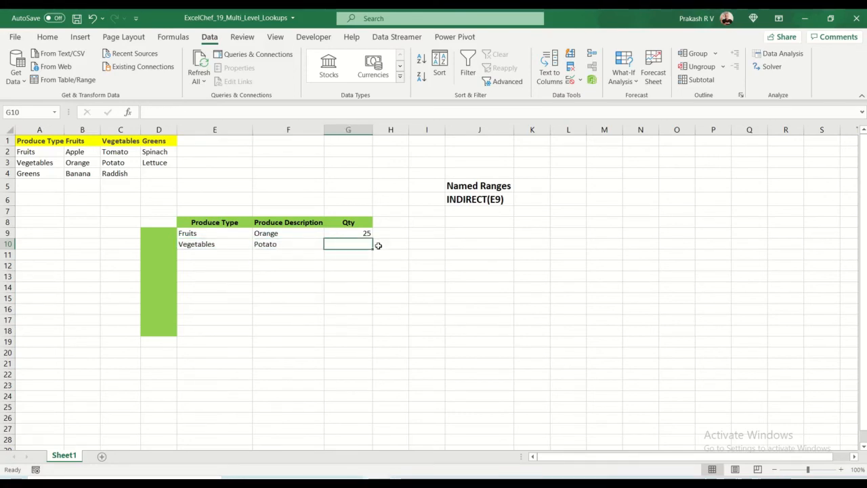
pyautogui.write('10')
pyautogui.press('Return')
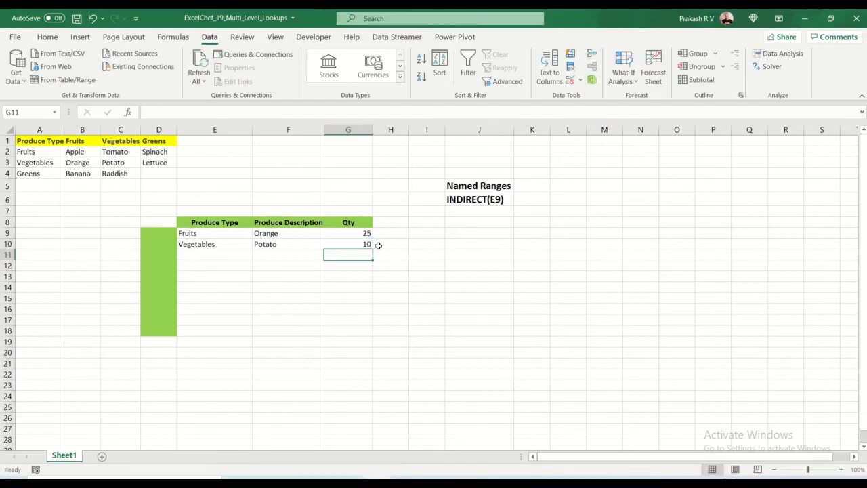